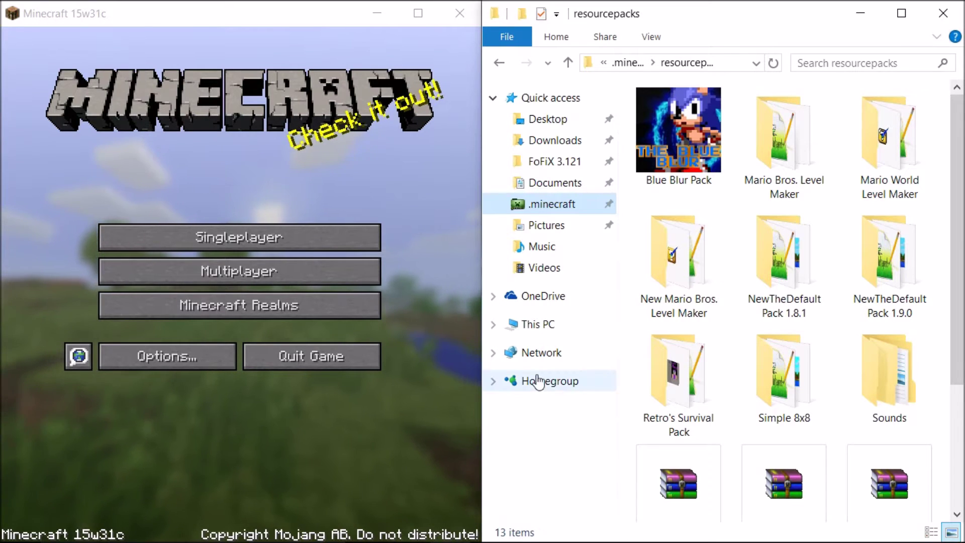
Open the minecraft folder under assets in the NewTheDefault Pack 1.9.0 resource pack
key(super)
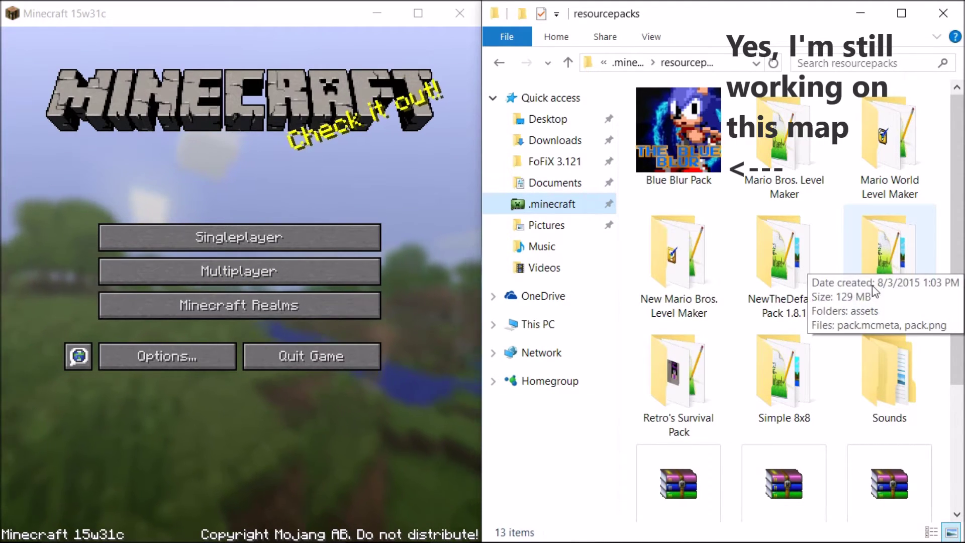
mouse_move(895, 319)
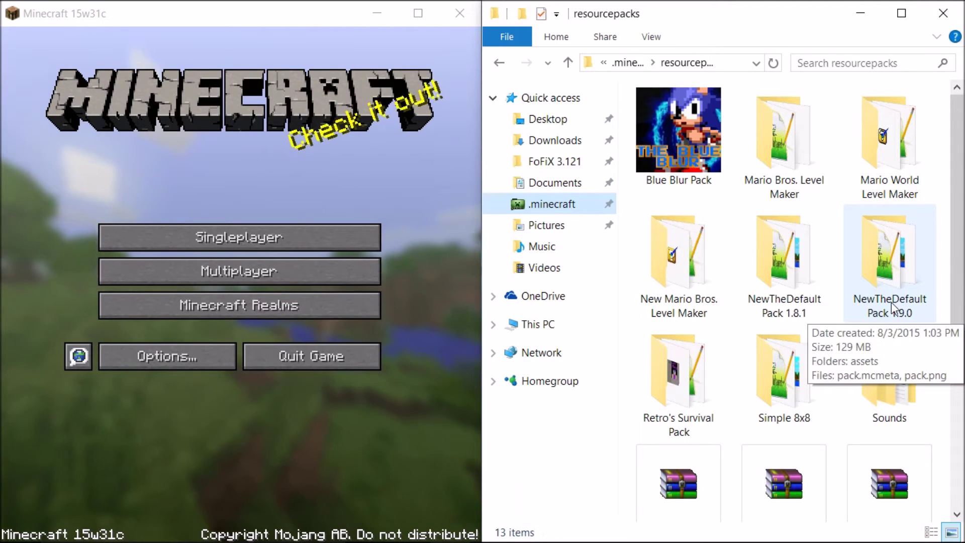
double_click(890, 304)
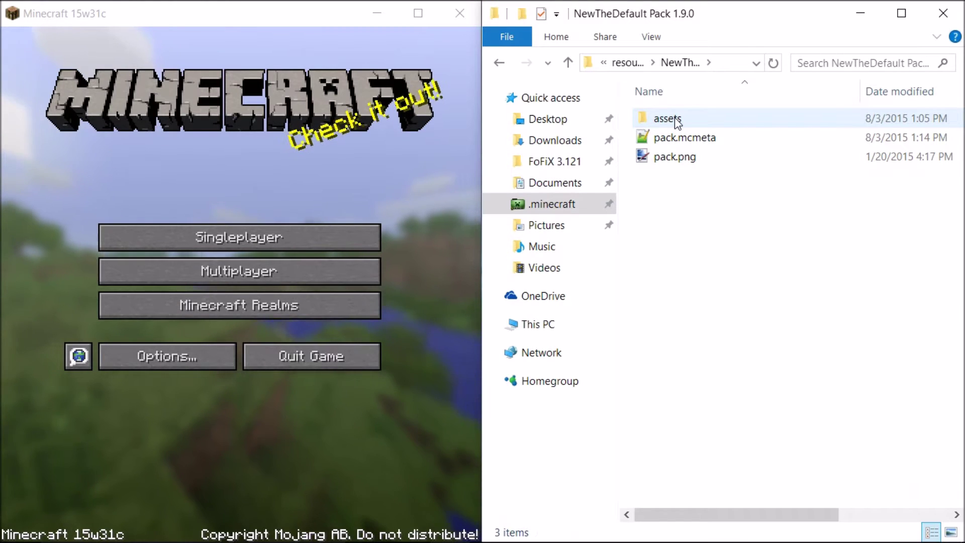
double_click(675, 117)
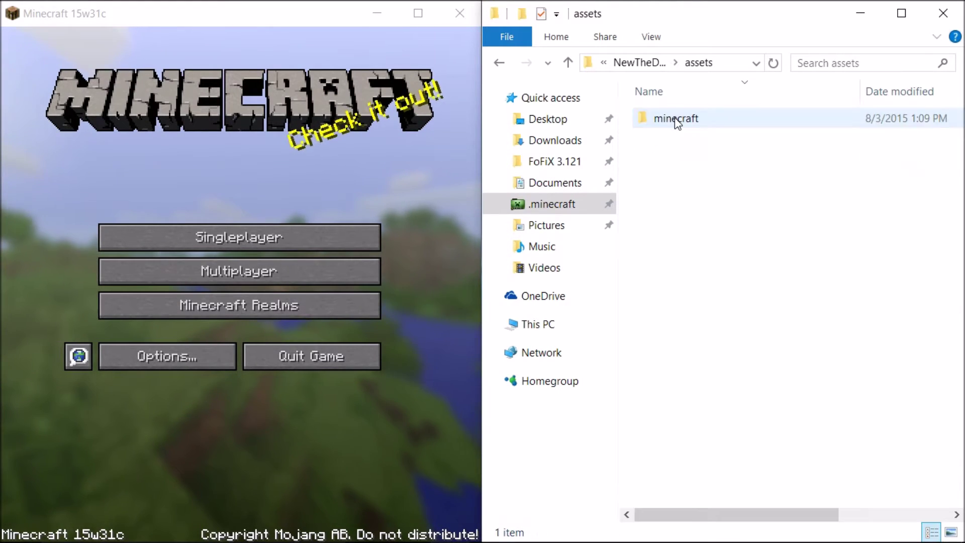
click(498, 63)
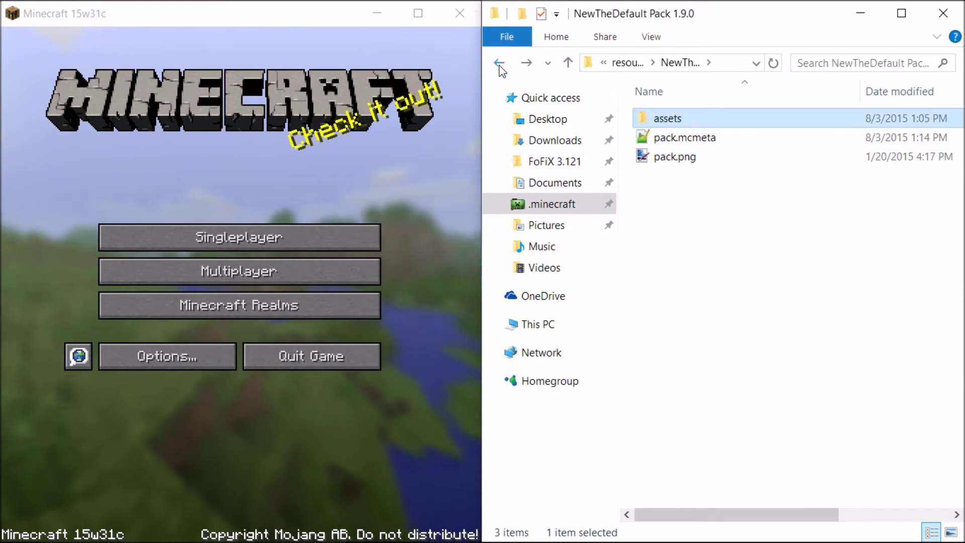
double_click(675, 118)
double_click(674, 116)
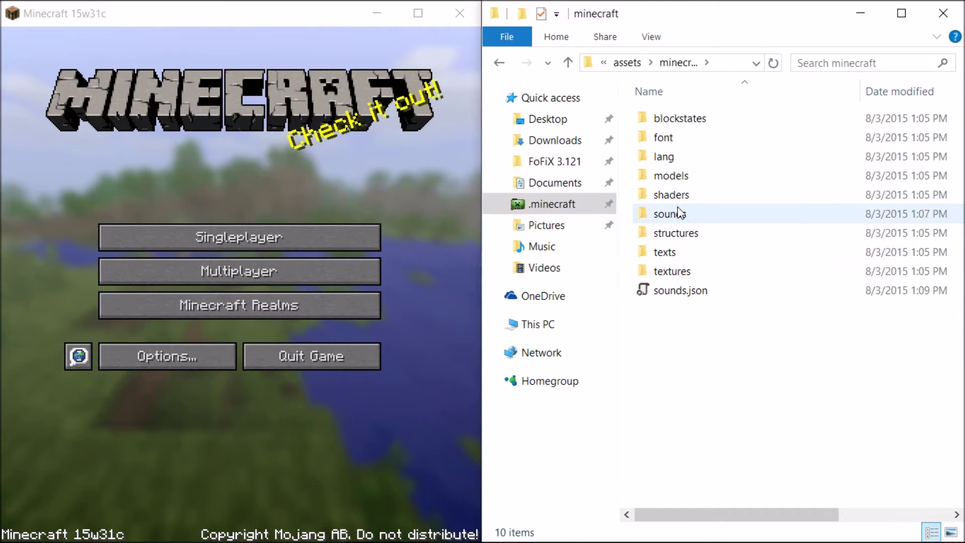
Look through the random folder inside the pack's sounds, and return to the minecraft folder
mouse_move(680, 213)
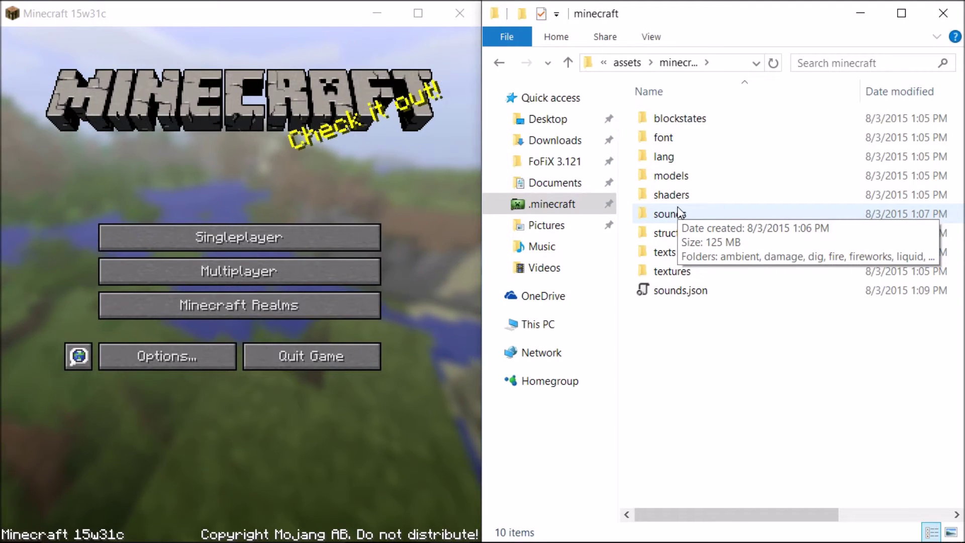
double_click(677, 213)
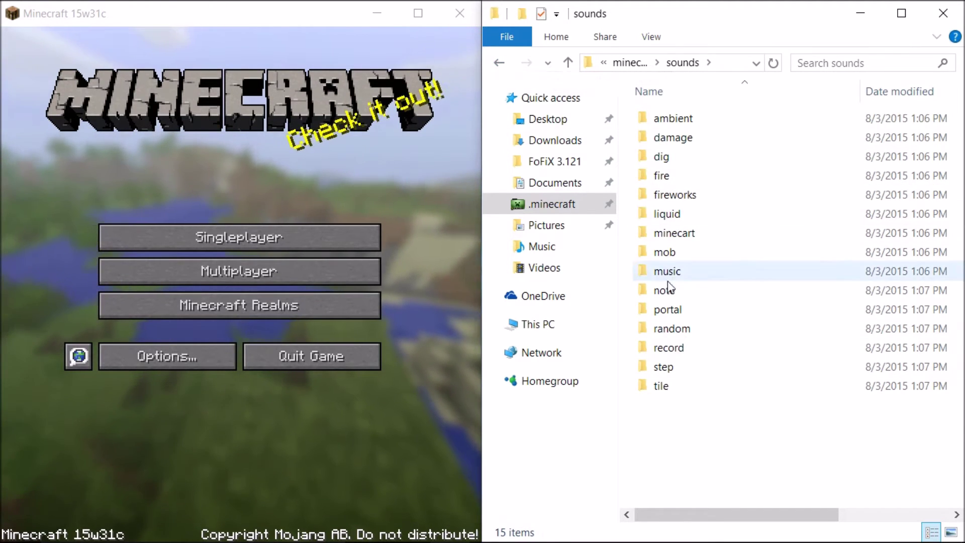
double_click(671, 330)
scroll(683, 218, down, 1)
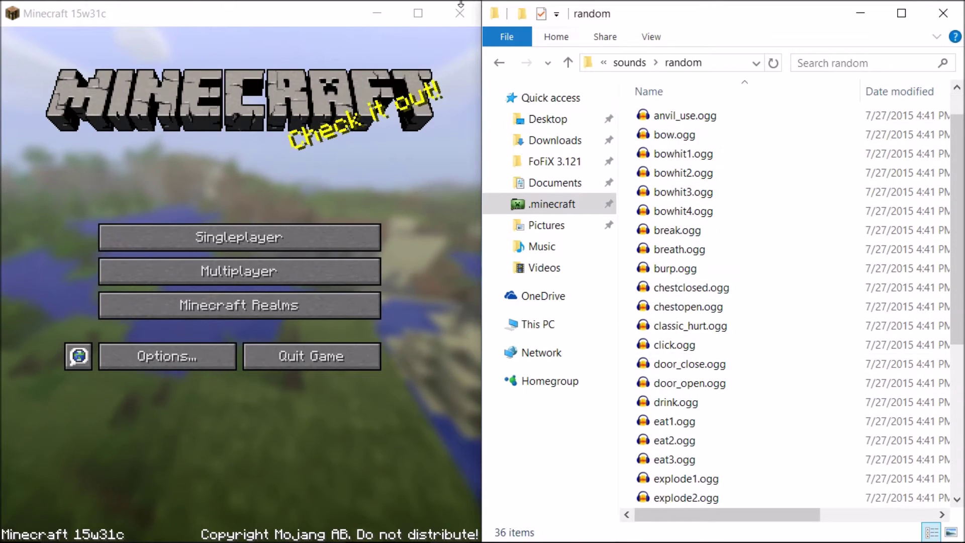
click(500, 63)
click(500, 62)
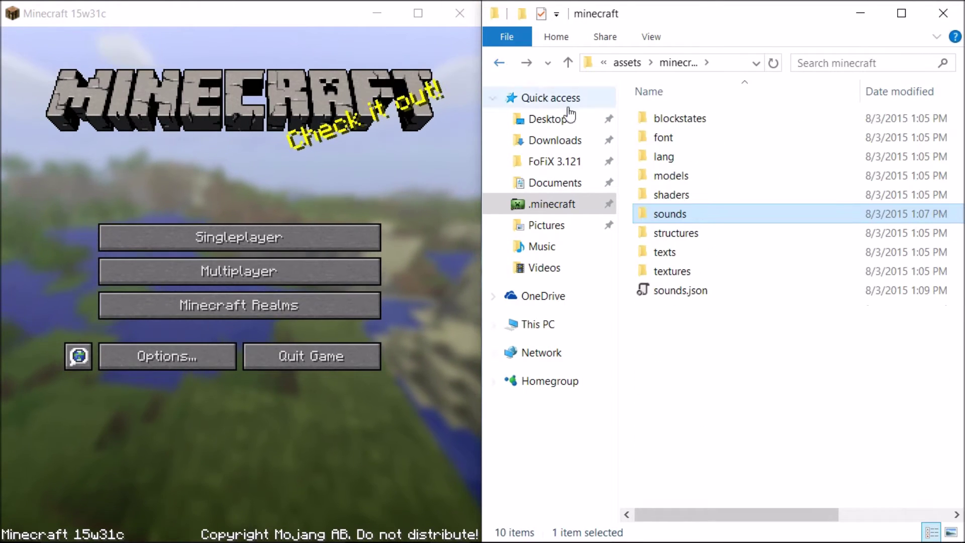
Check the note and music/game folders inside the pack's sounds, and go back up to the assets folder
mouse_move(645, 146)
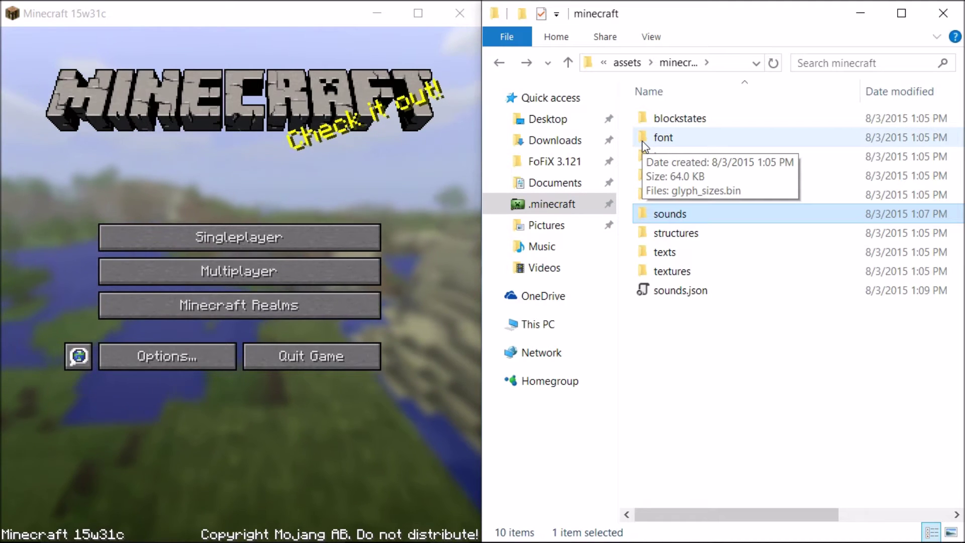
double_click(649, 215)
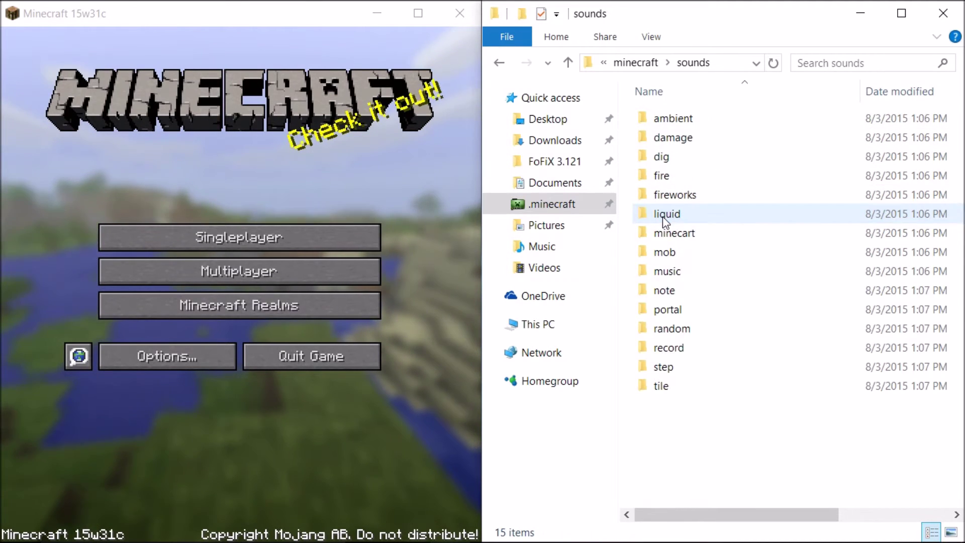
double_click(679, 290)
key(alt+Left)
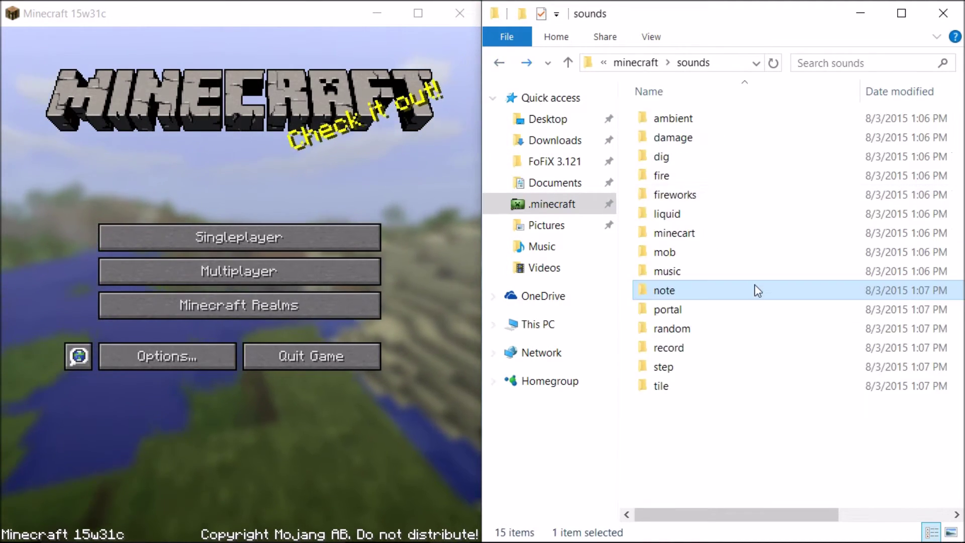
double_click(727, 276)
double_click(661, 121)
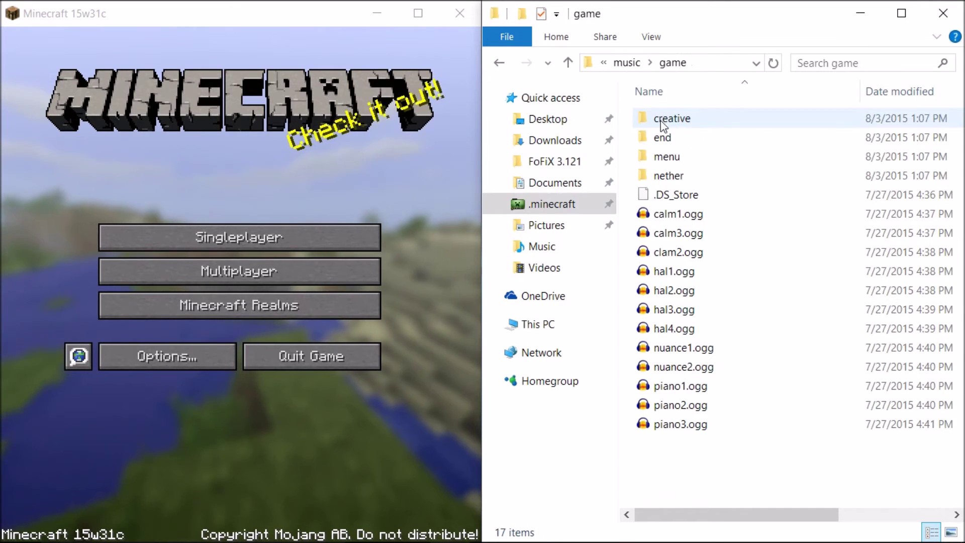
click(499, 62)
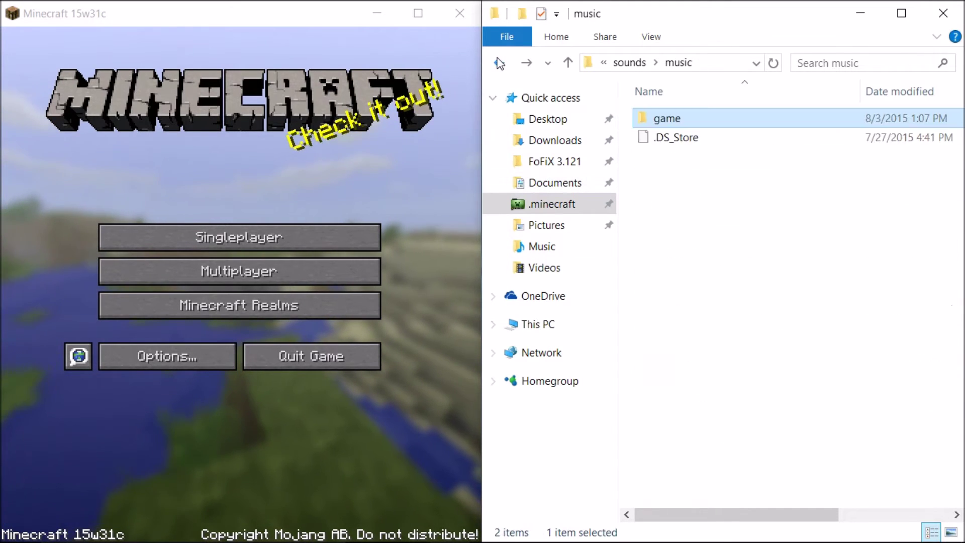
click(499, 63)
click(499, 62)
click(499, 62)
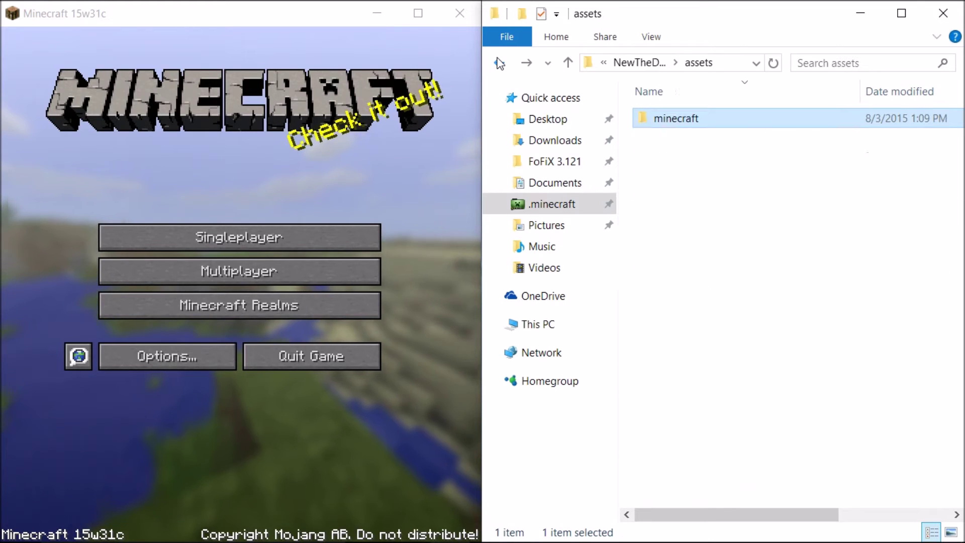
Find the purpur_block, purpur_pillar and purpur_pillar_top images in the pack's textures/blocks folder, selecting each in turn
double_click(665, 124)
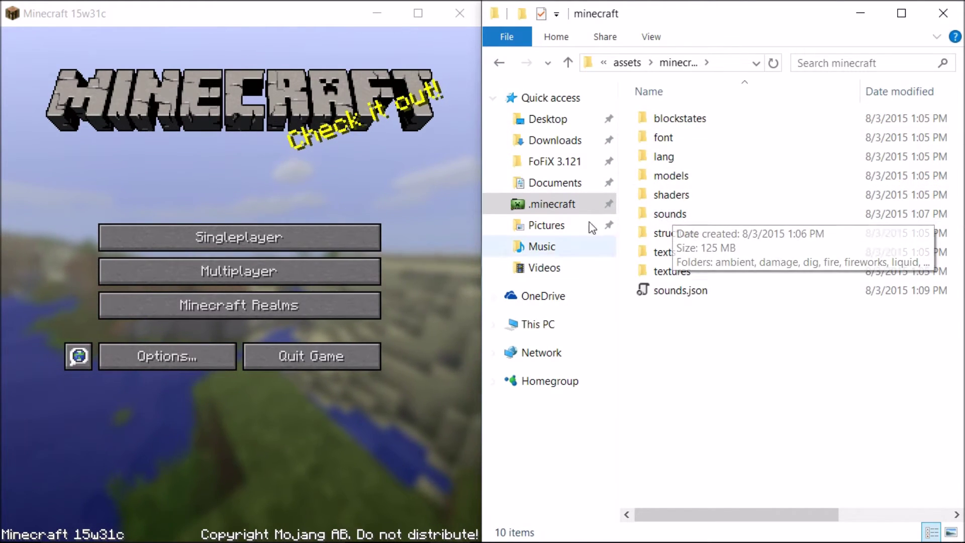
double_click(673, 271)
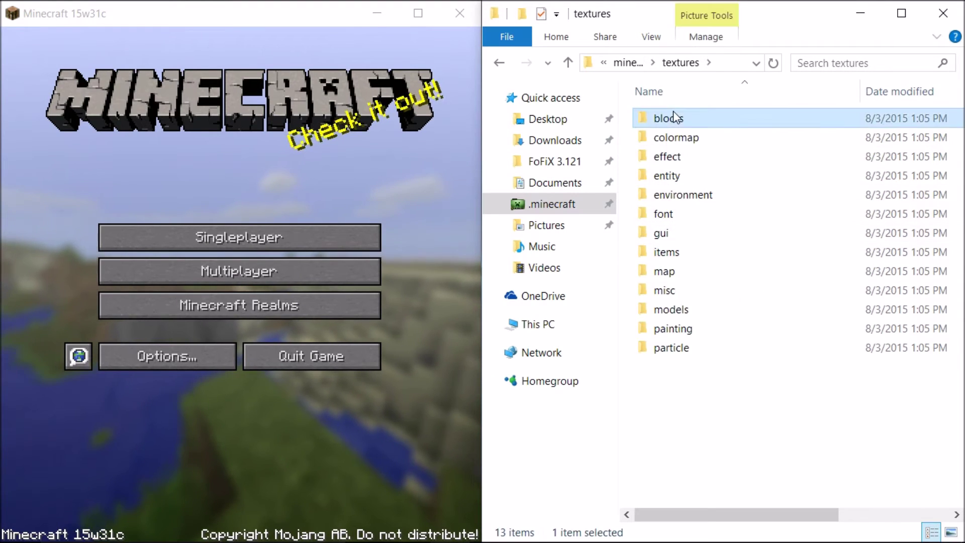
double_click(676, 117)
scroll(721, 216, down, 15)
scroll(695, 303, down, 15)
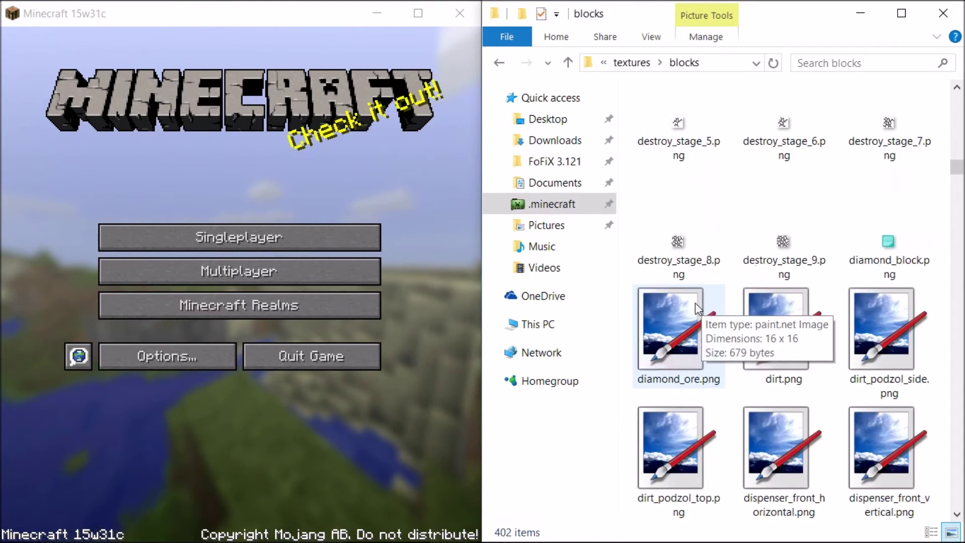
scroll(695, 304, down, 15)
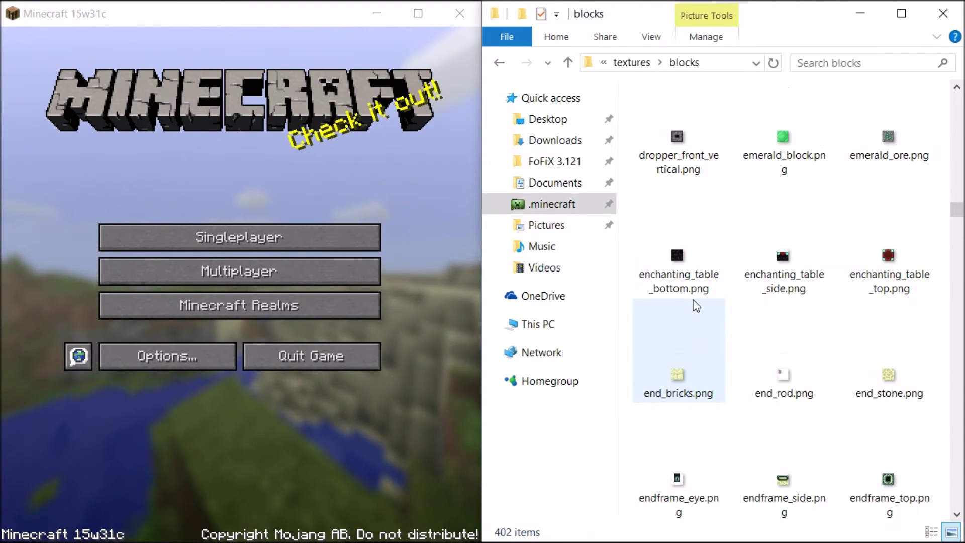
scroll(695, 305, down, 15)
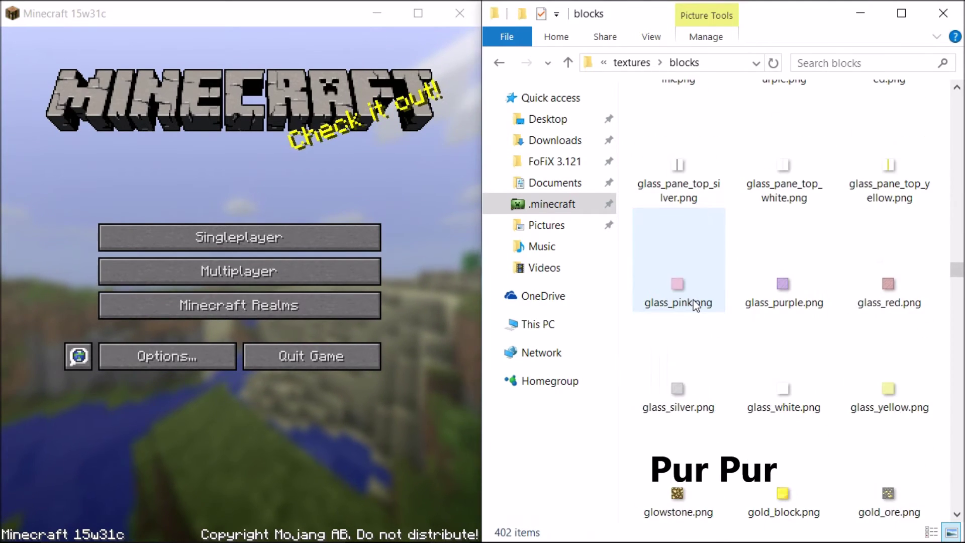
scroll(695, 306, down, 15)
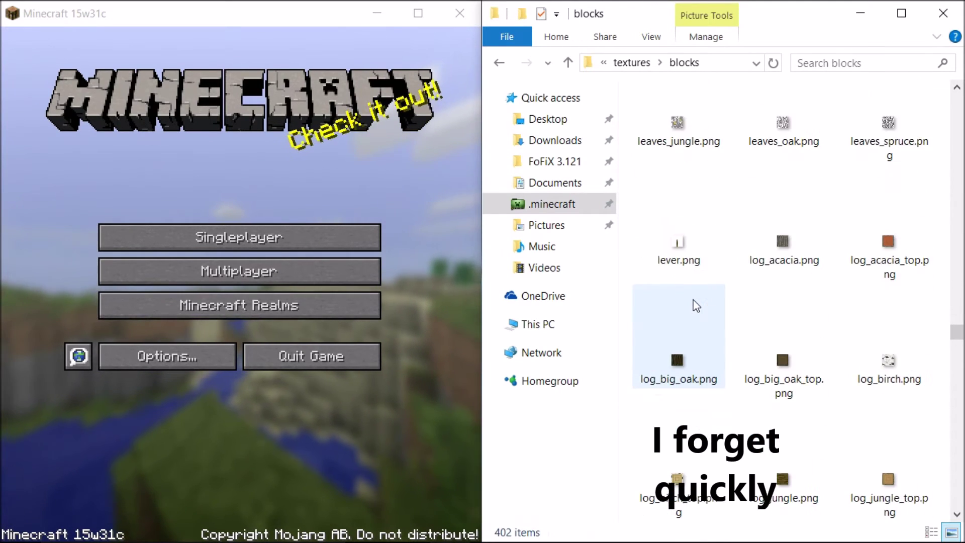
scroll(695, 307, down, 15)
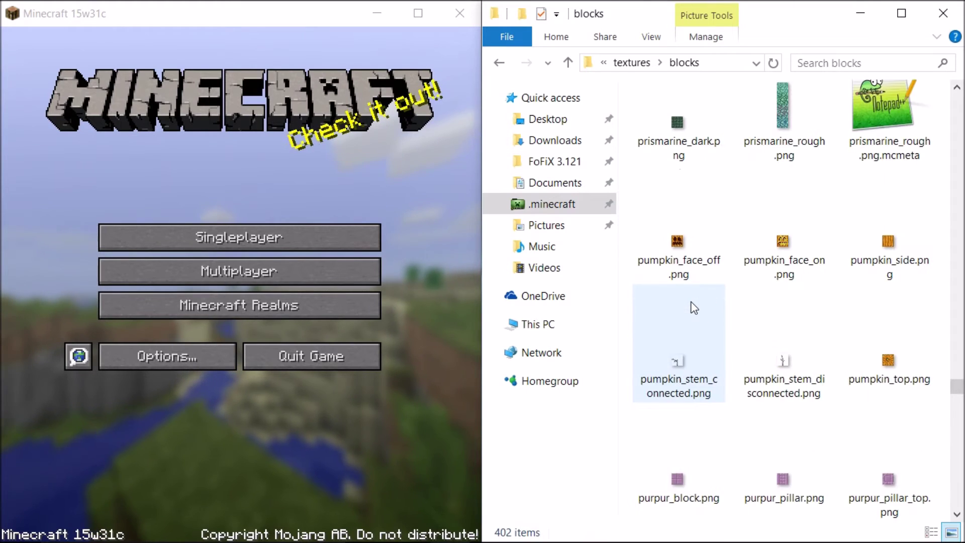
scroll(694, 307, up, 4)
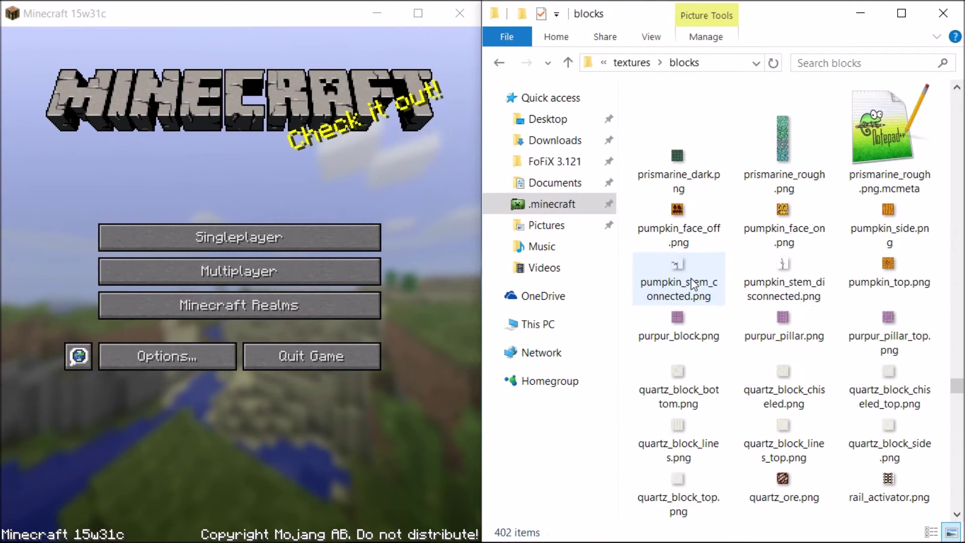
click(680, 309)
click(747, 315)
click(865, 309)
Browse the remaining block textures through the wool images, and return to the textures folder
scroll(779, 332, down, 20)
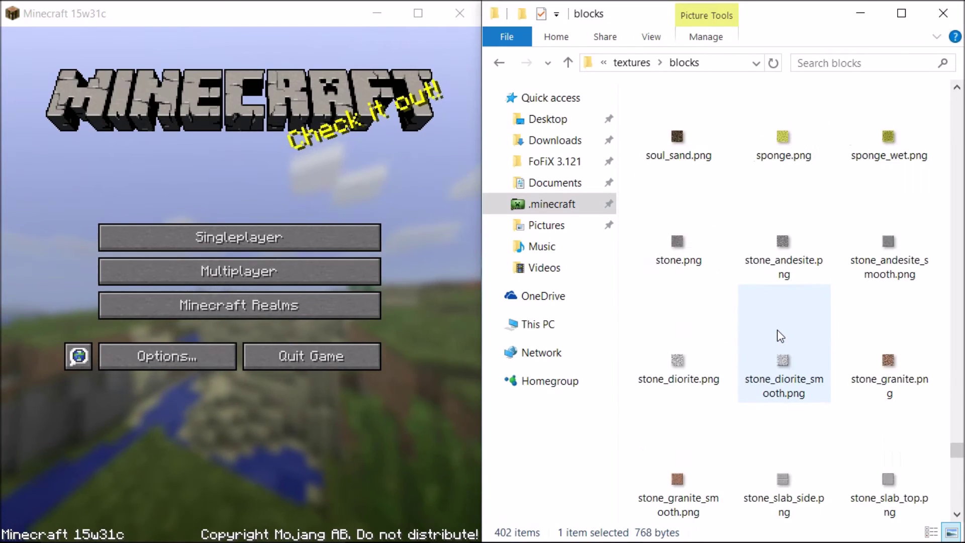
scroll(777, 329, down, 6)
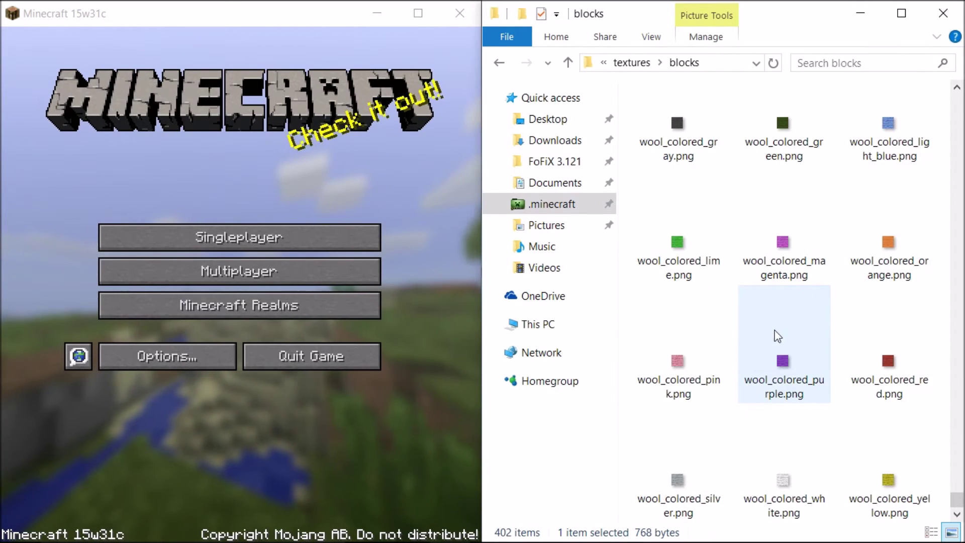
scroll(749, 231, up, 20)
scroll(748, 226, up, 20)
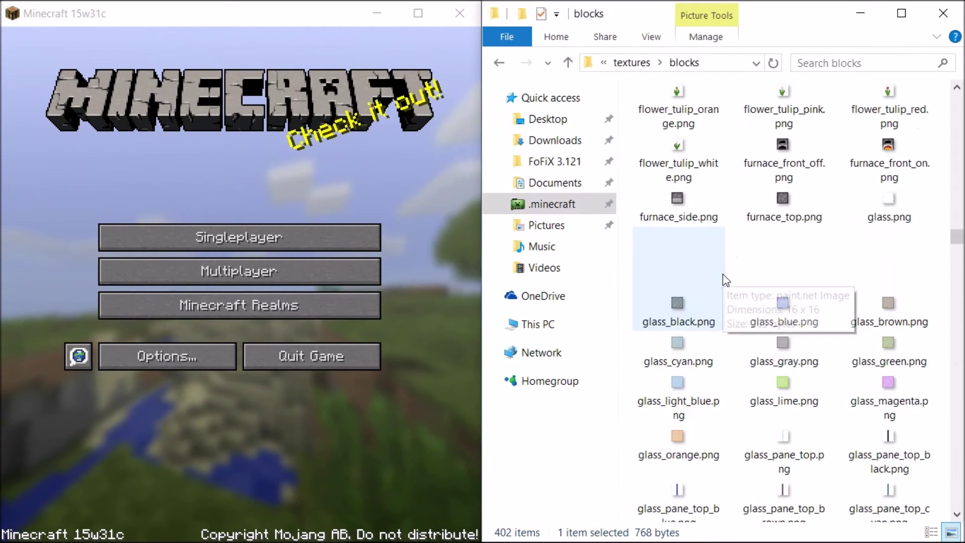
scroll(722, 187, up, 12)
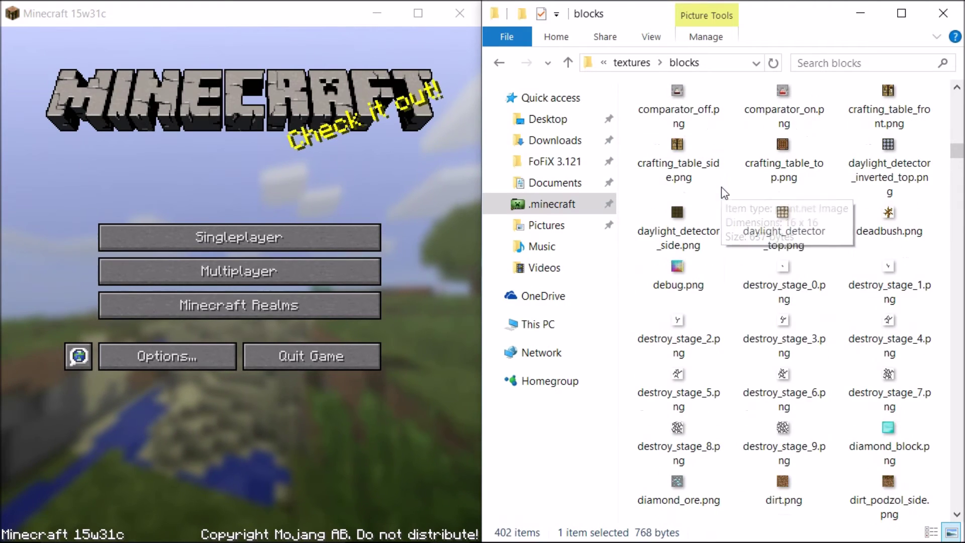
click(499, 63)
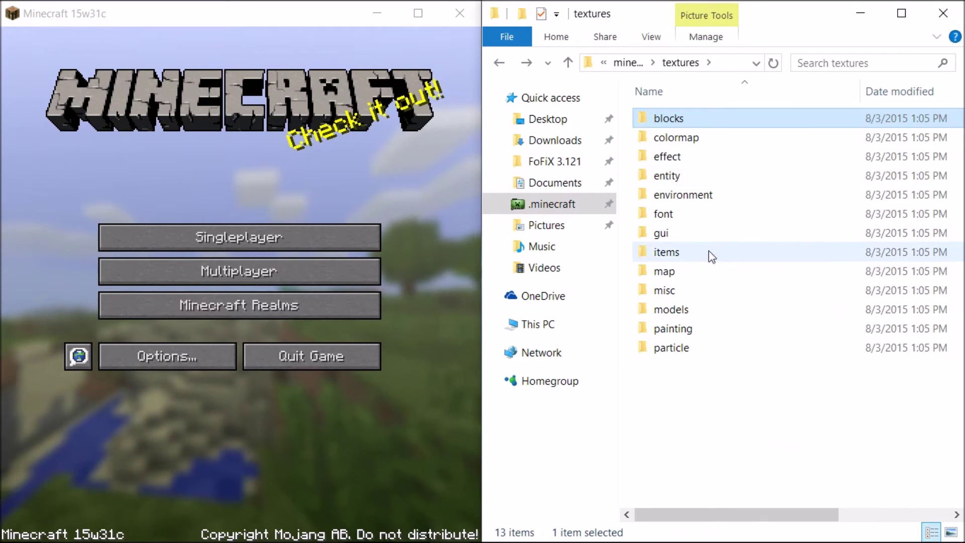
Check the models folder inside textures, and return to the pack's minecraft folder
click(684, 329)
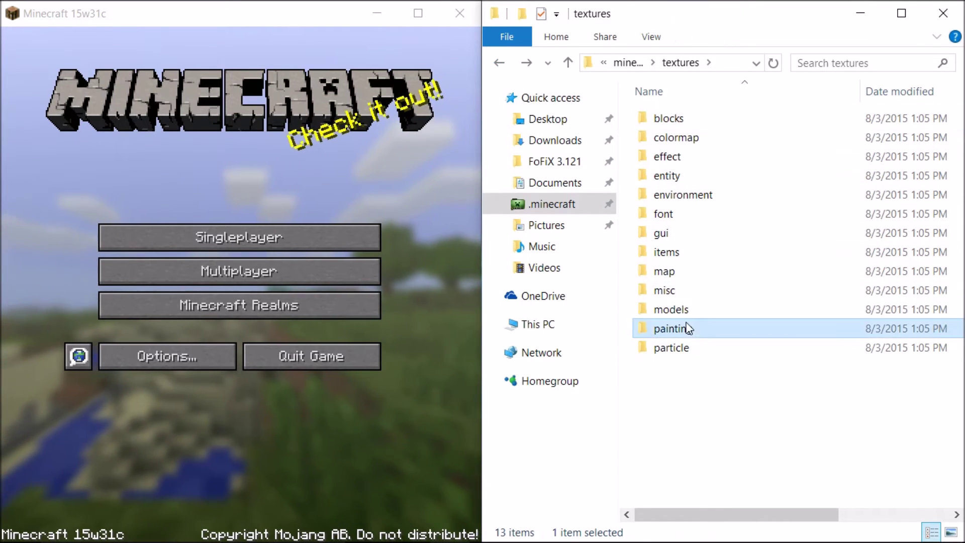
click(686, 311)
double_click(685, 310)
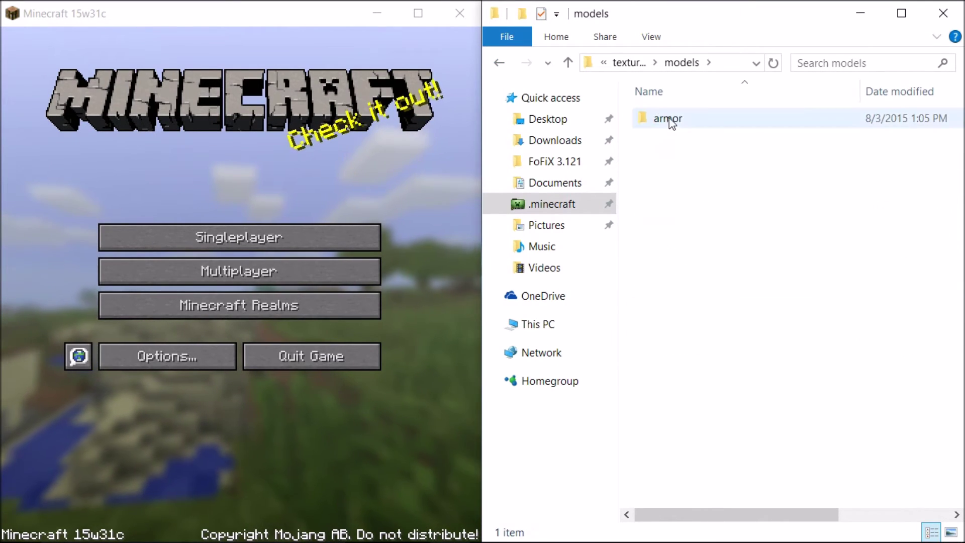
key(BackSpace)
key(BackSpace)
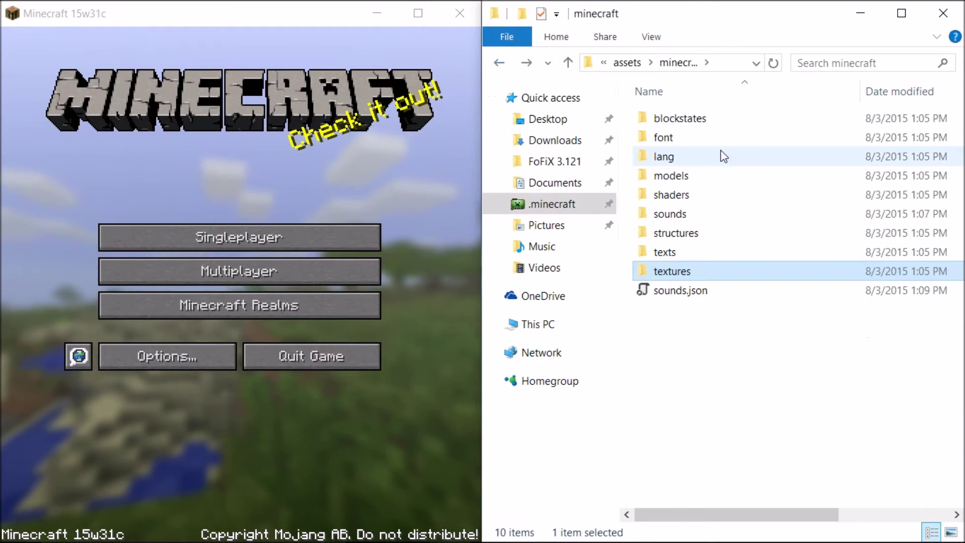
View the block model JSON files in the pack's models/block folder, and return to the models folder
click(686, 177)
double_click(686, 176)
double_click(704, 118)
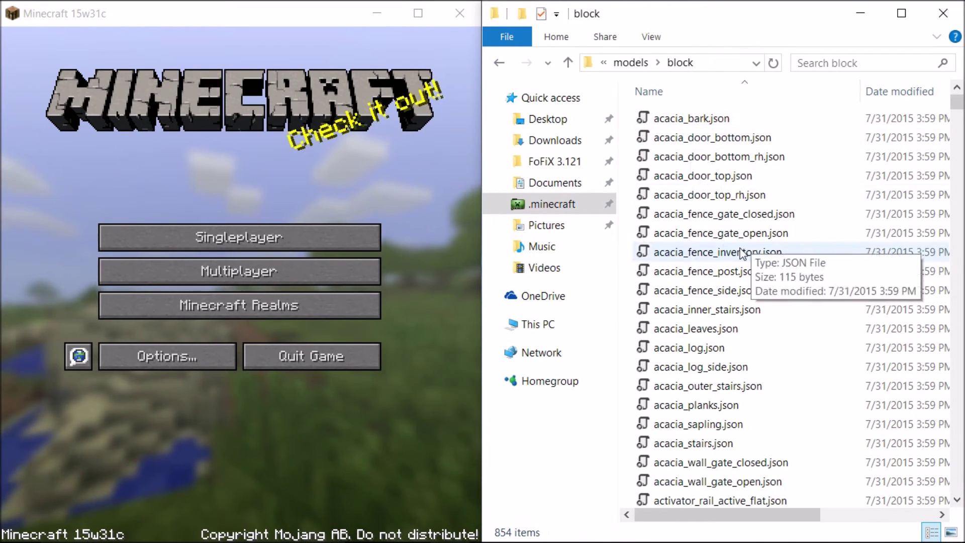
click(499, 62)
Switch to Minecraft, open the resource pack selection from its options, and widen the game window so the pack lists fit
click(340, 231)
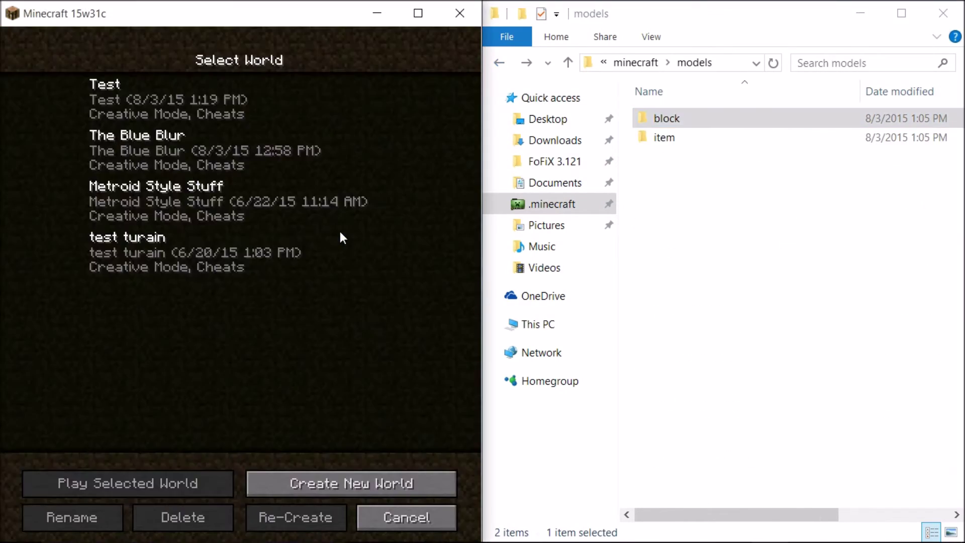
click(409, 523)
click(203, 358)
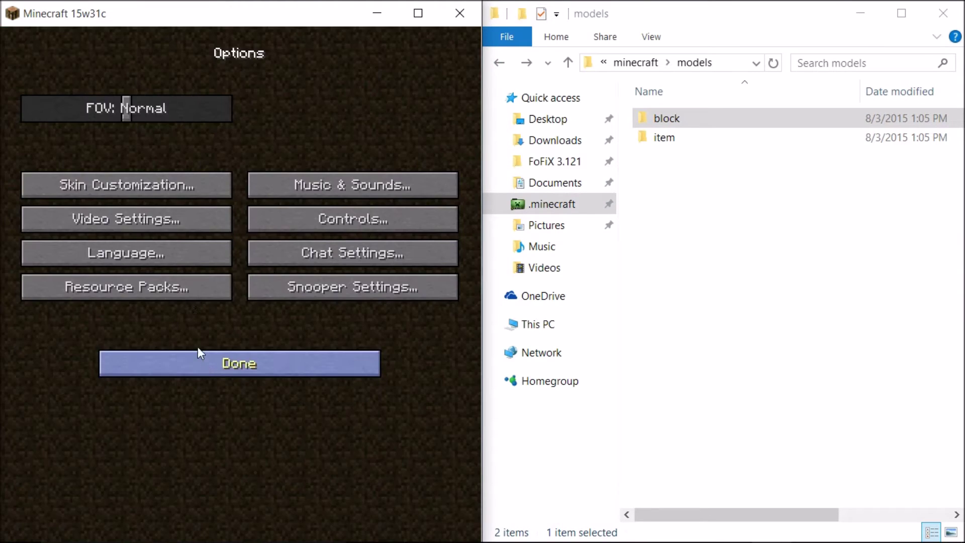
click(182, 291)
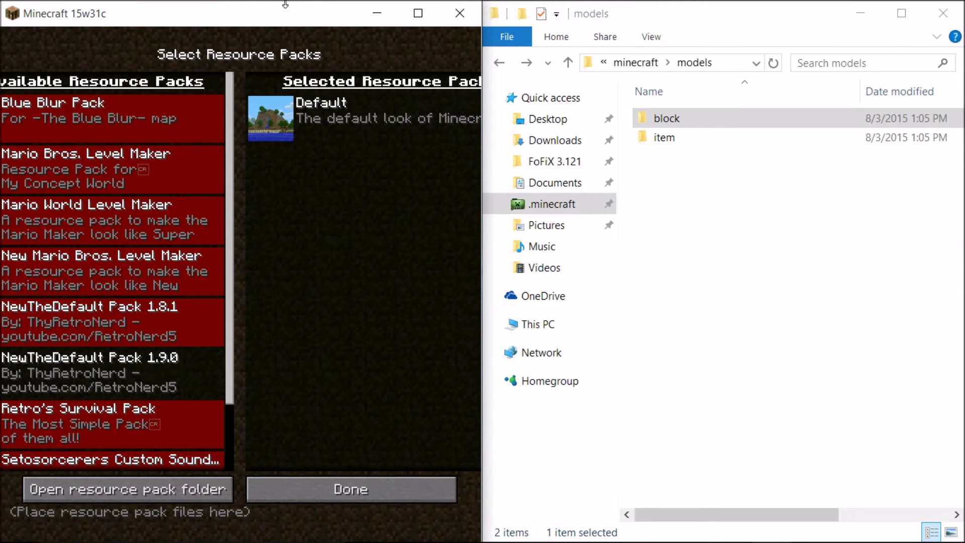
drag(297, 24, 464, 26)
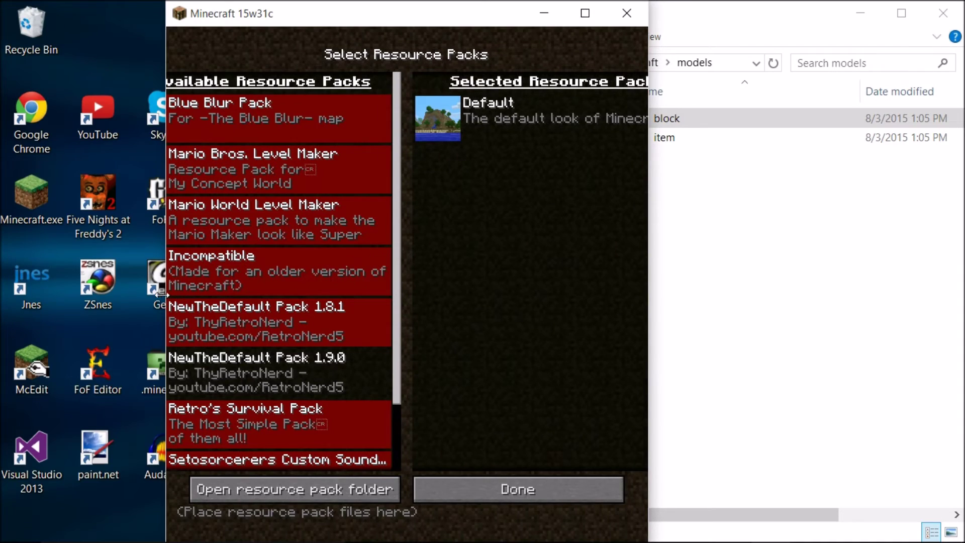
drag(162, 294, 1, 294)
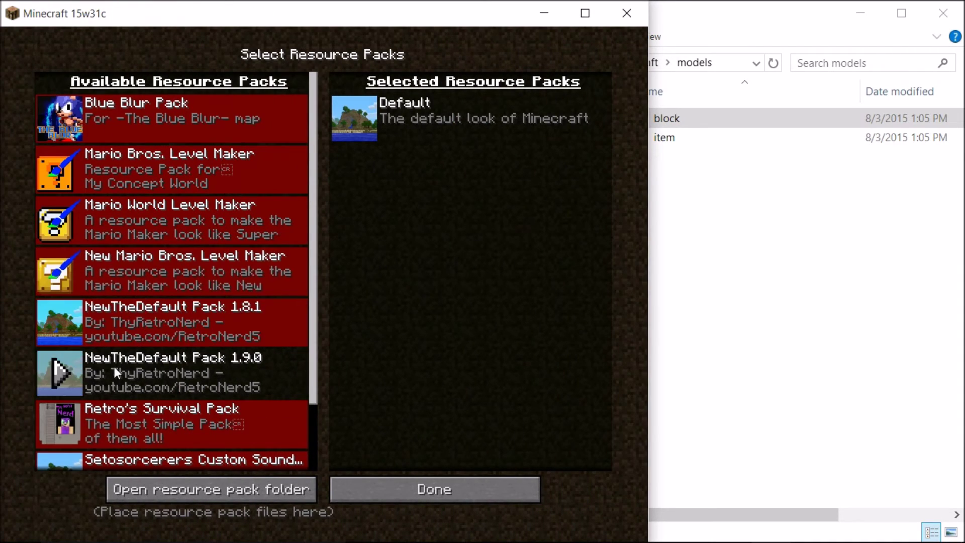
Add the older NewTheDefault Pack 1.8.1 to the selected resource packs and accept loading it despite the version mismatch
scroll(189, 343, down, 1)
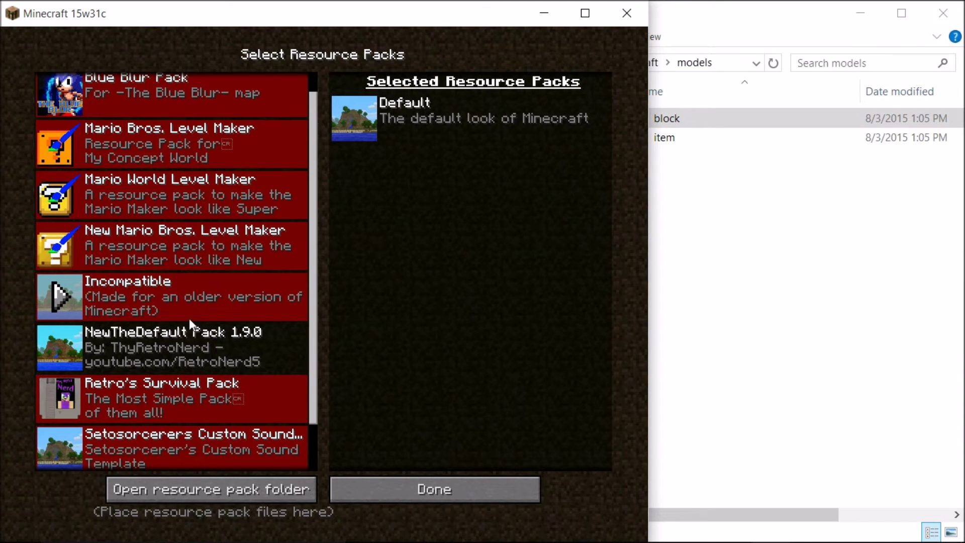
click(69, 294)
click(265, 266)
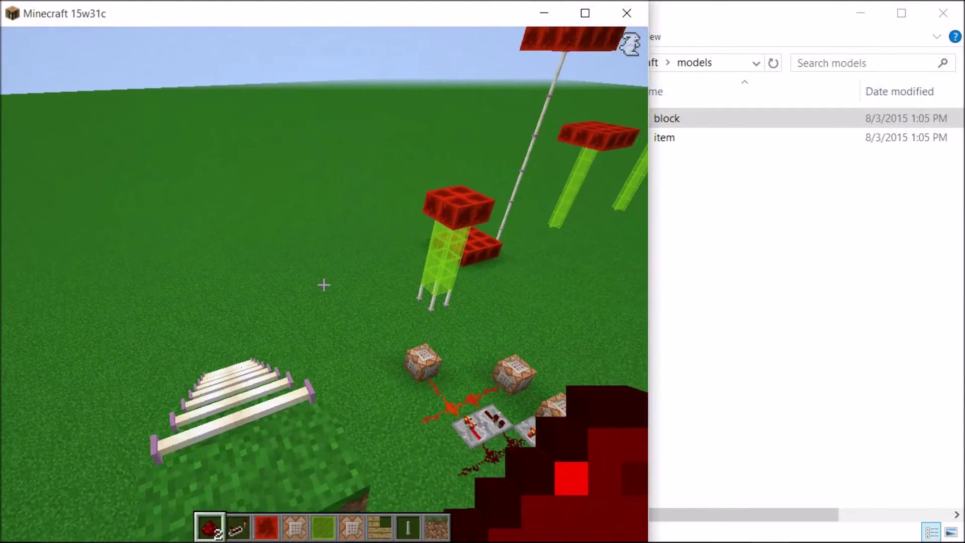
In the world, examine the Building Blocks icons in the creative inventory with the 1.8.1 pack loaded
key(e)
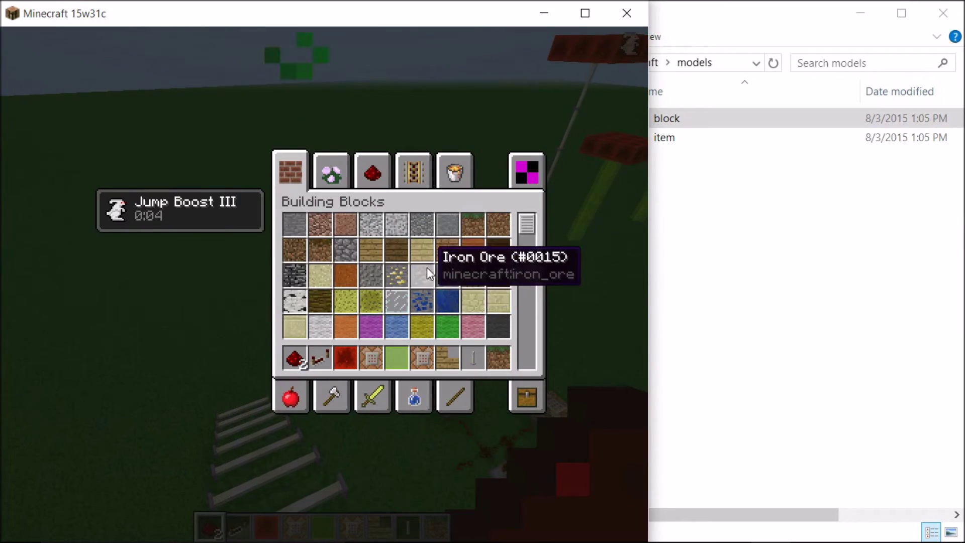
scroll(427, 272, down, 14)
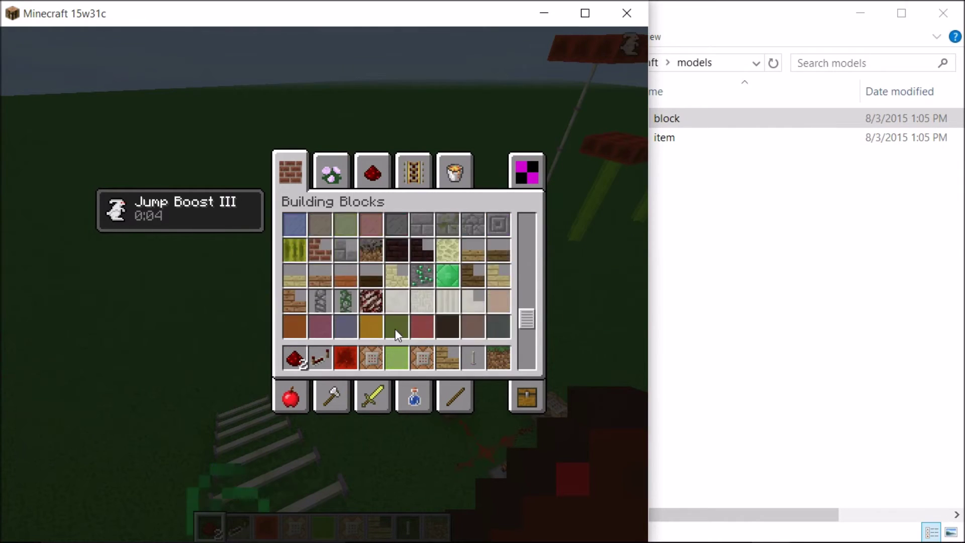
scroll(396, 331, up, 2)
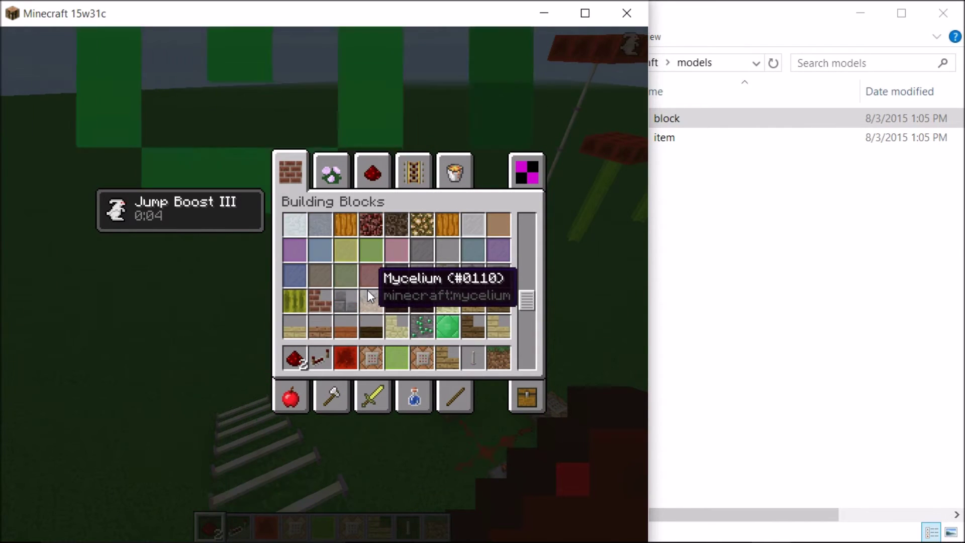
scroll(369, 282, up, 12)
Examine the inventory's full searchable item list for missing textures and flat block icons, including the purpur blocks
click(518, 174)
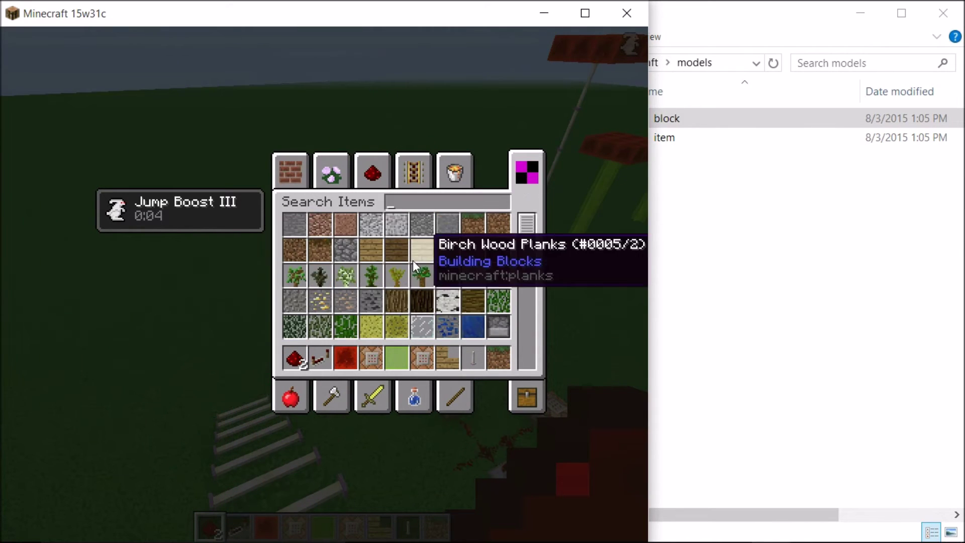
scroll(412, 260, down, 20)
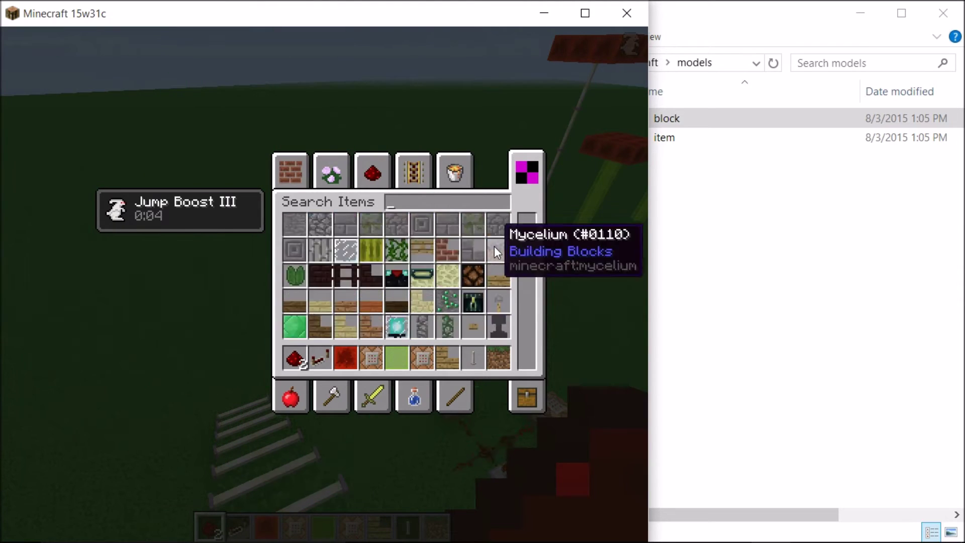
scroll(495, 249, down, 6)
scroll(481, 247, down, 15)
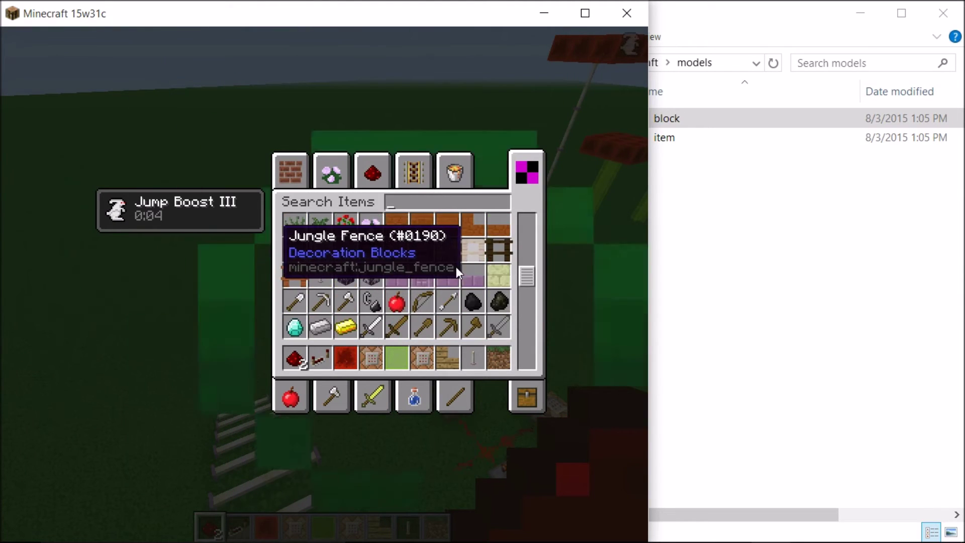
scroll(440, 291, down, 8)
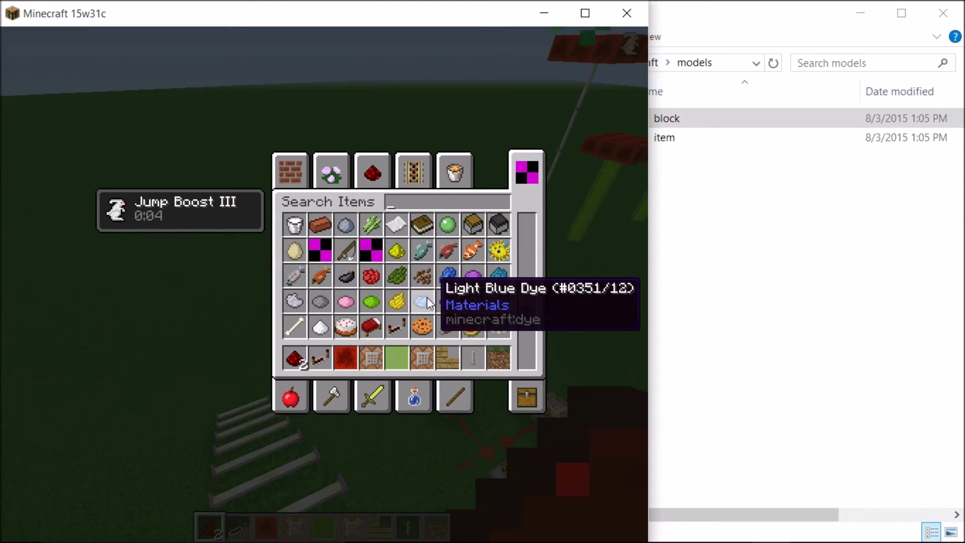
scroll(429, 282, up, 2)
scroll(453, 297, up, 8)
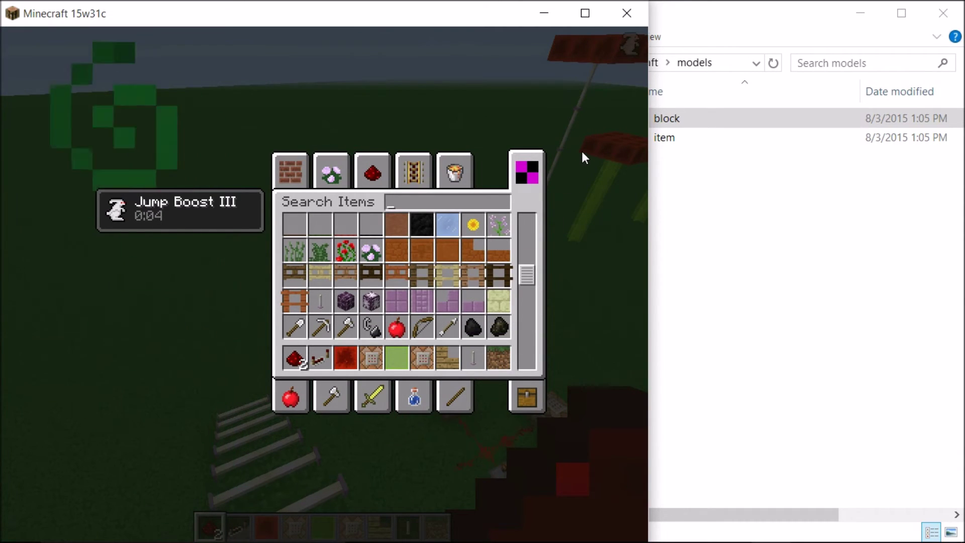
Leave the inventory and replace NewTheDefault Pack 1.8.1 with NewTheDefault Pack 1.9.0 in the selected resource packs
key(Escape)
key(Escape)
click(308, 290)
click(302, 288)
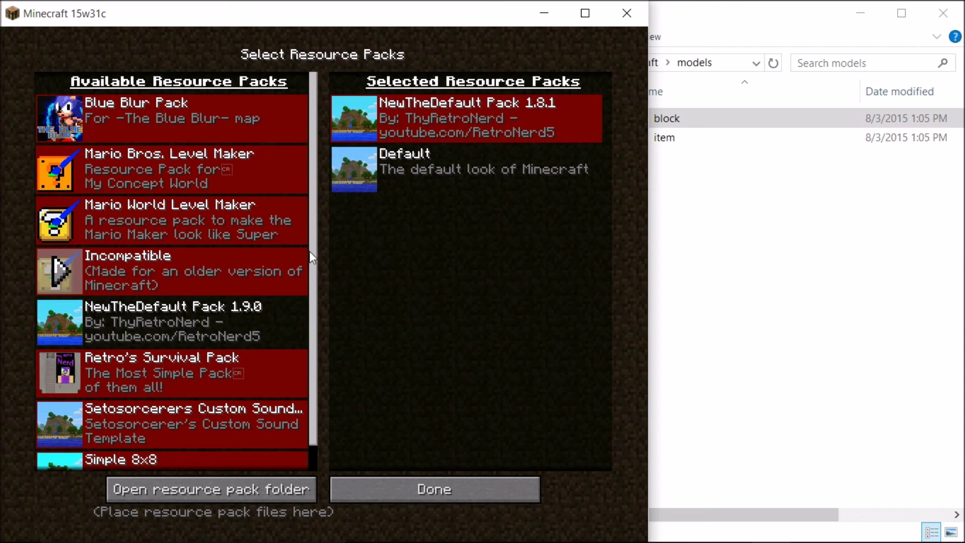
click(347, 127)
click(59, 373)
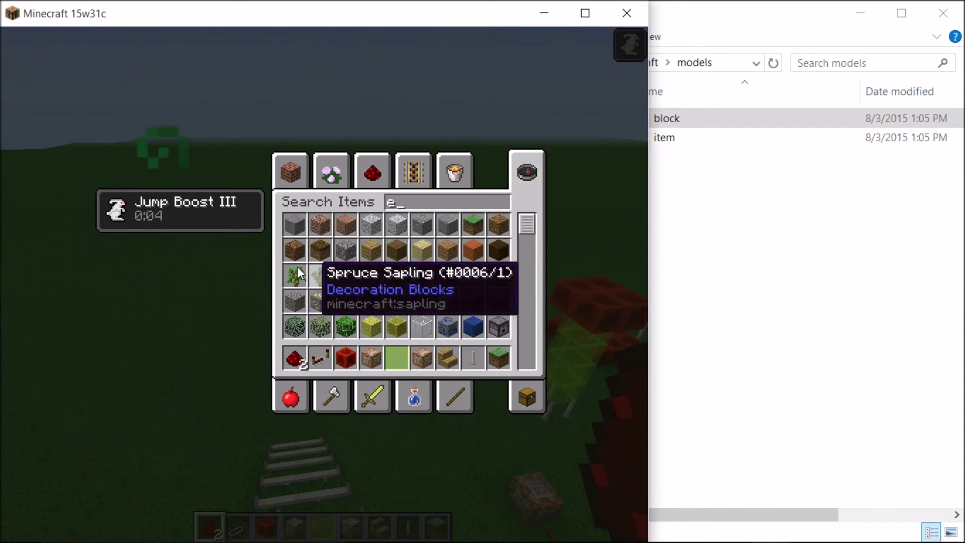
Reopen the creative inventory and examine the Building Blocks icons with the 1.9.0 pack loaded
scroll(449, 226, down, 3)
scroll(449, 226, up, 3)
key(Escape)
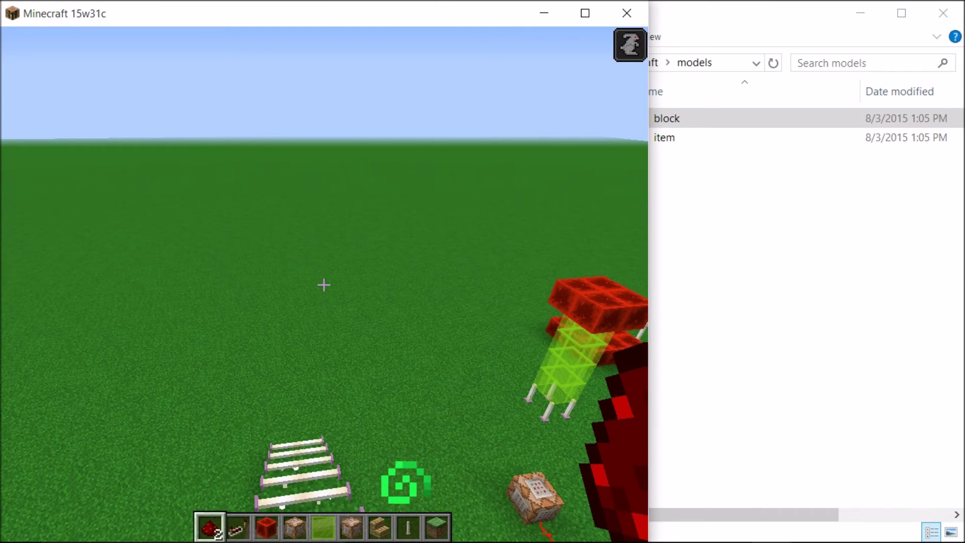
key(e)
click(280, 187)
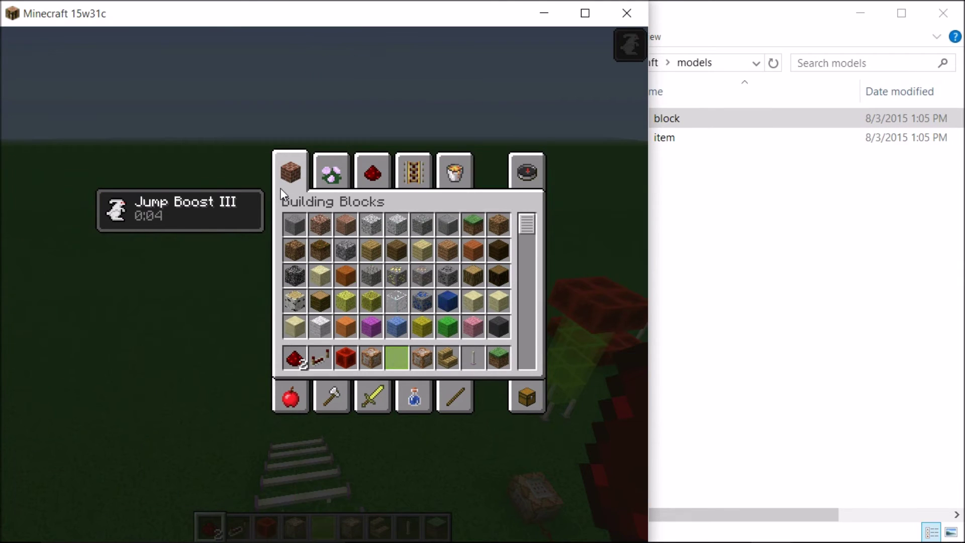
scroll(482, 236, down, 15)
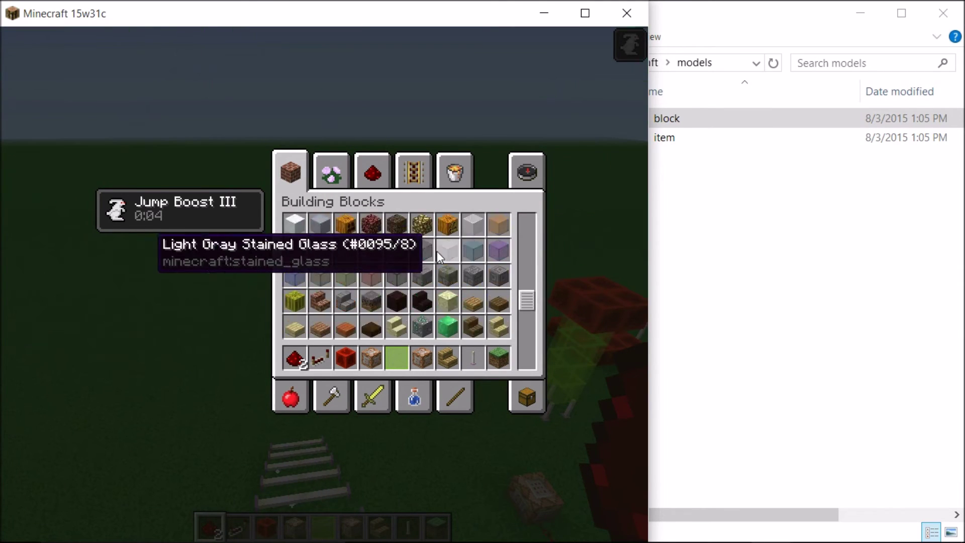
scroll(471, 217, up, 15)
Go through the inventory's full item list to check the block and item icons under the 1.9.0 pack, then close it
scroll(470, 216, down, 4)
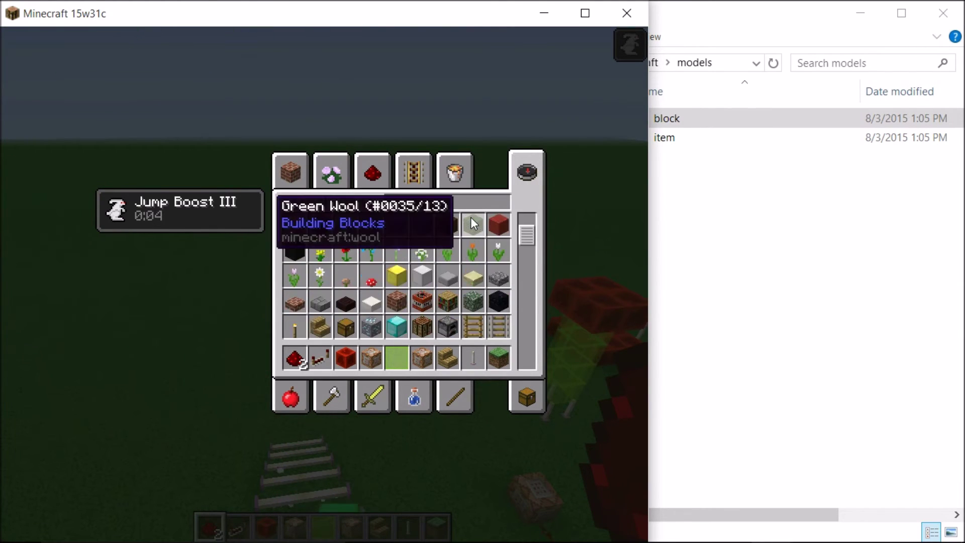
key(t)
scroll(463, 231, down, 5)
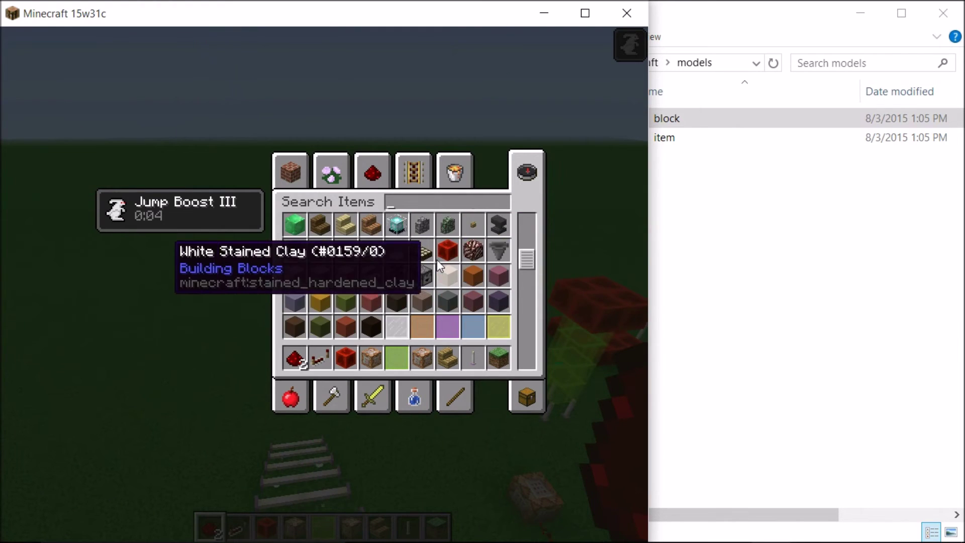
scroll(417, 271, down, 8)
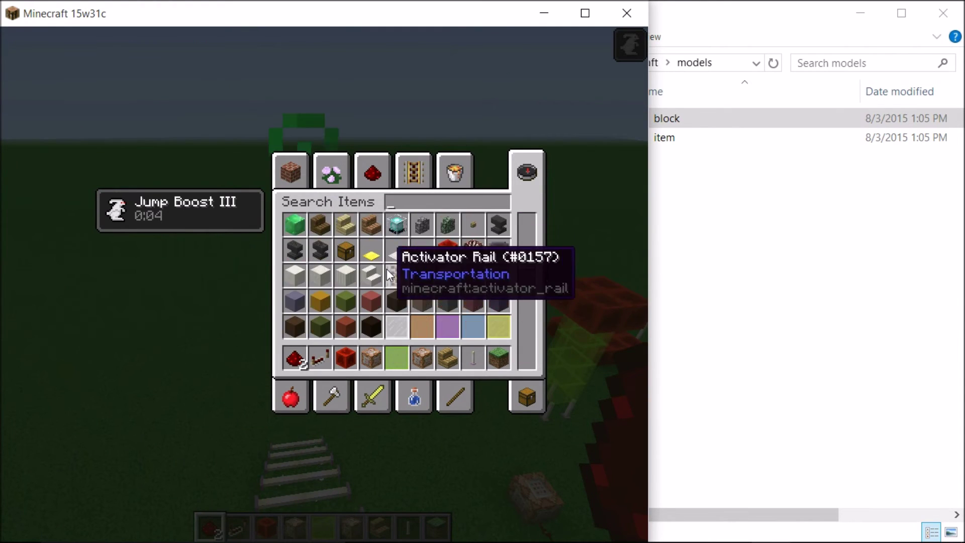
scroll(417, 276, down, 4)
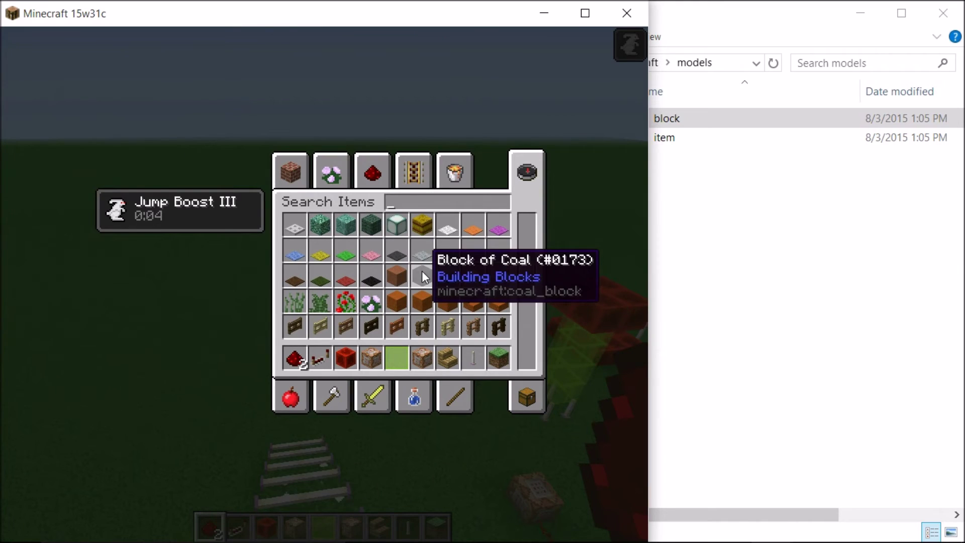
scroll(424, 317, down, 4)
scroll(423, 317, down, 3)
key(Escape)
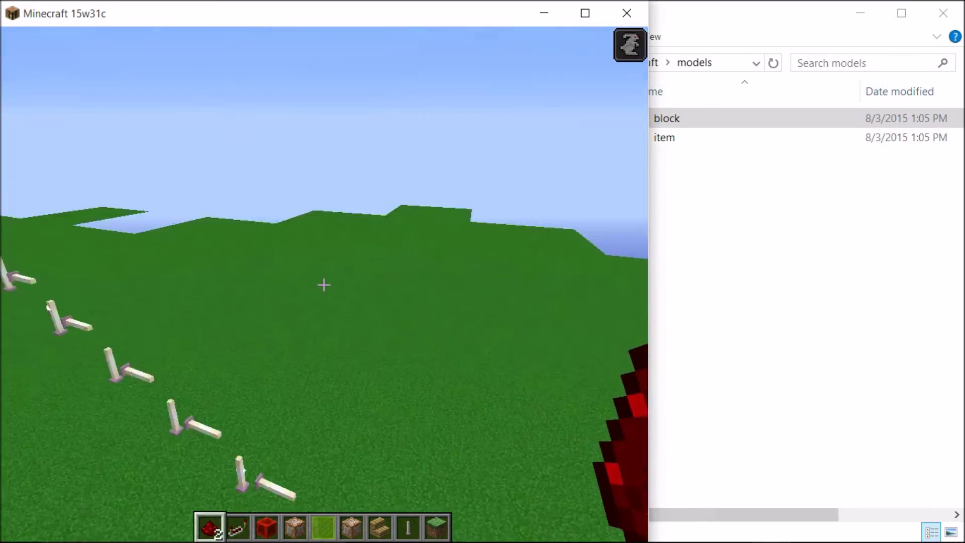
Move around the test world to view the end rods, slime columns, redstone blocks and command blocks up close
text(eeeee)
key(Escape)
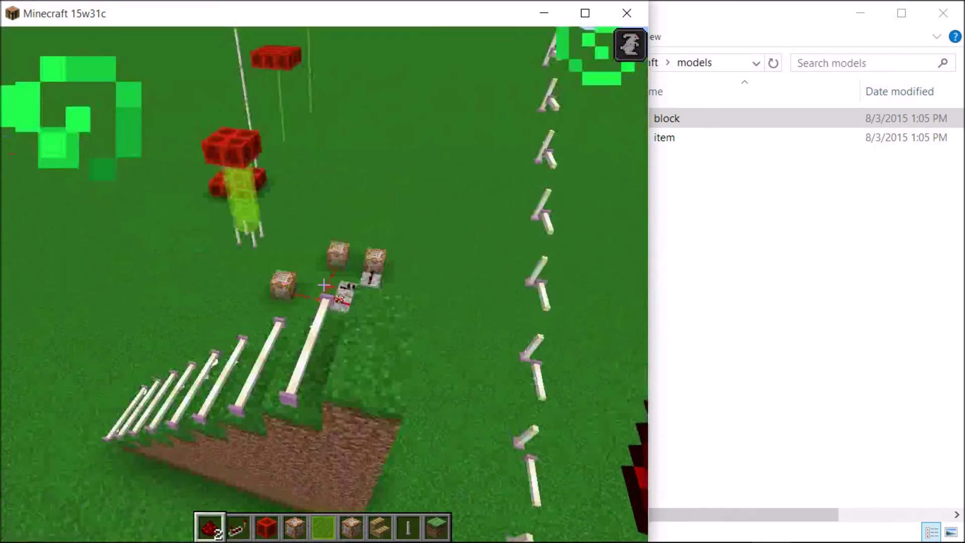
key(w)
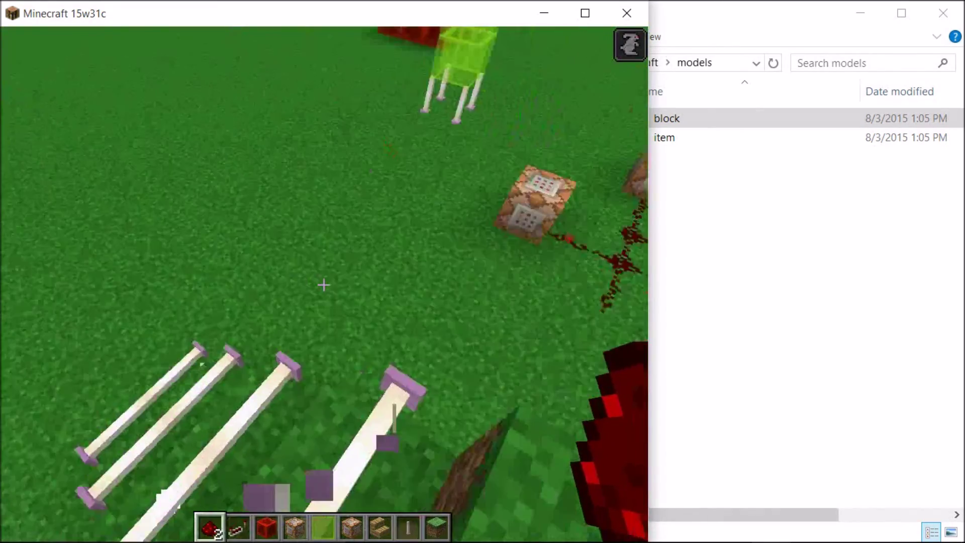
key(s)
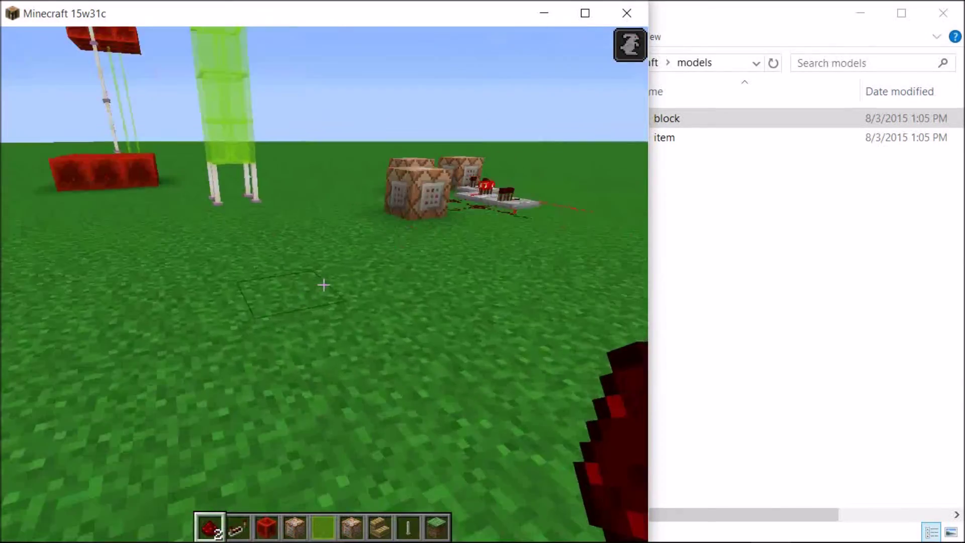
key(w)
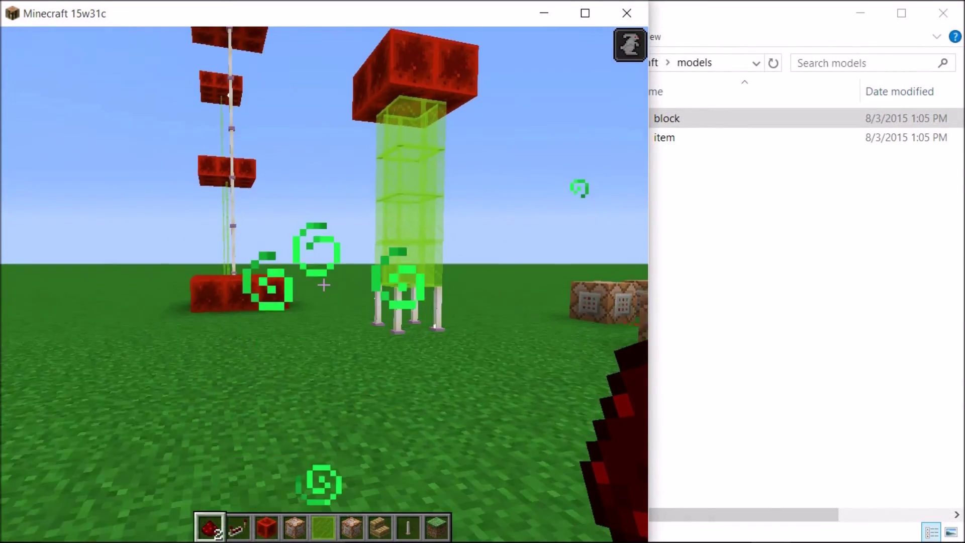
Switch to File Explorer and return to the NewTheDefault Pack 1.9.0 root folder
key(e)
click(817, 252)
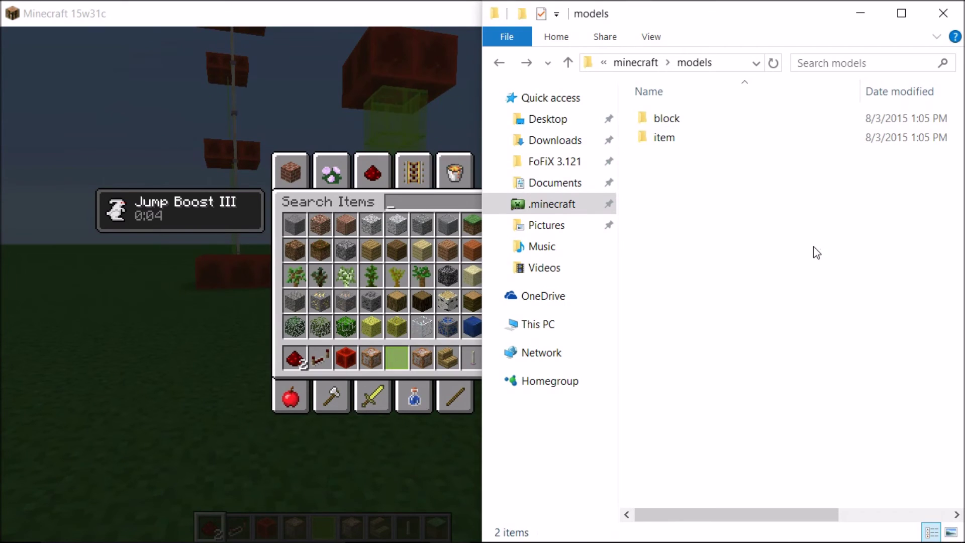
click(497, 64)
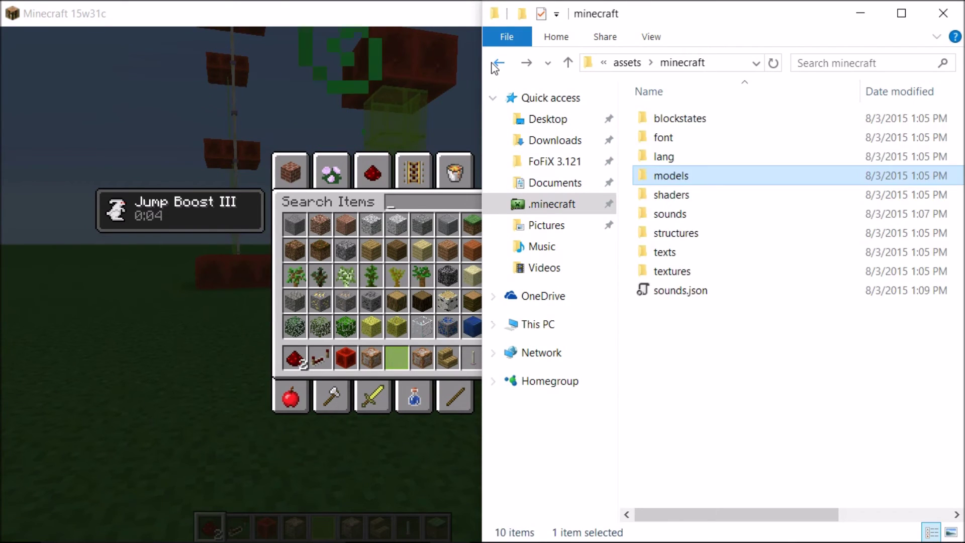
click(496, 66)
click(623, 63)
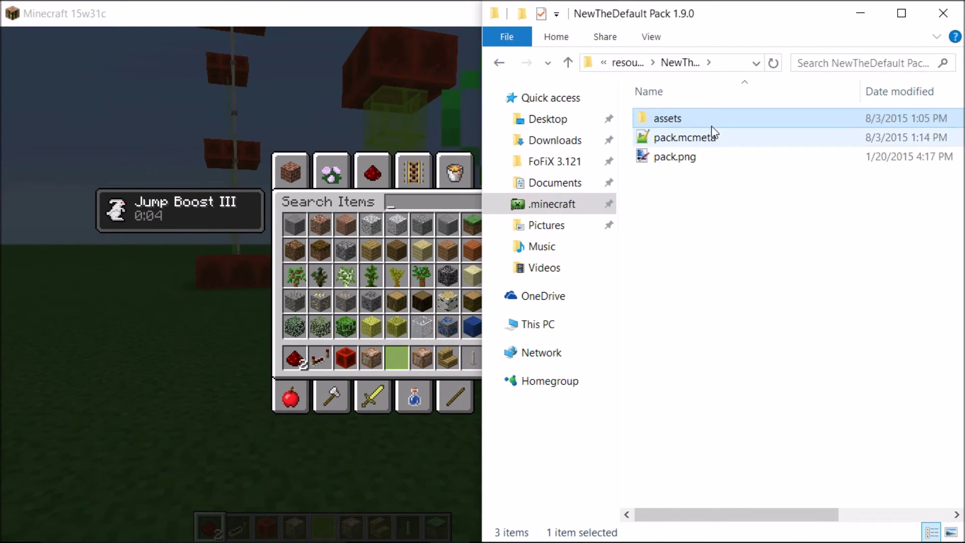
Open the pack's assets/minecraft/textures/blocks folder to view the block texture images
double_click(704, 121)
double_click(704, 120)
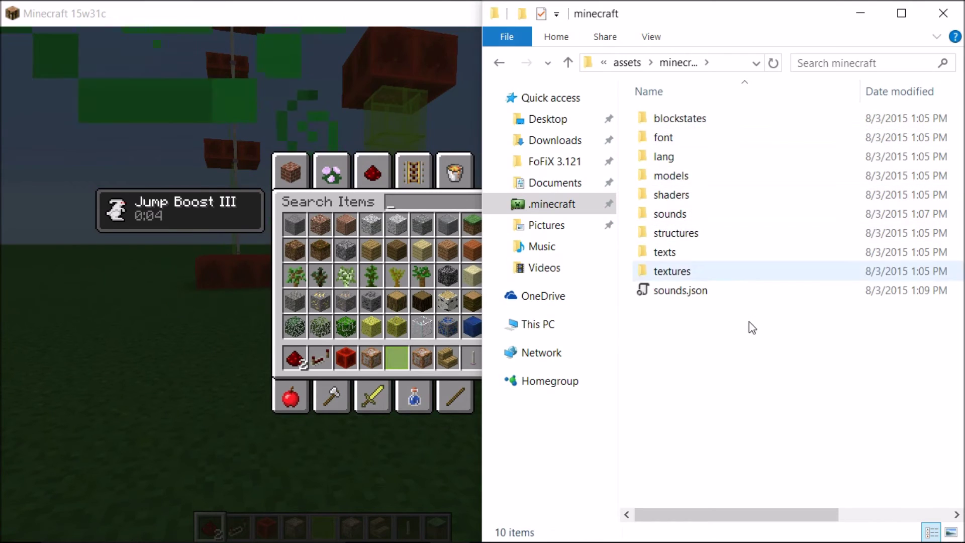
double_click(698, 274)
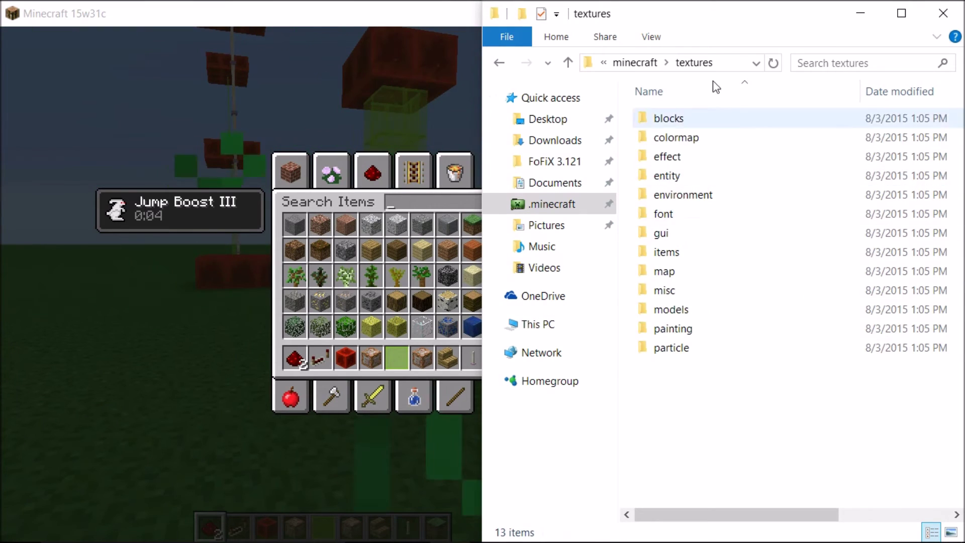
double_click(674, 121)
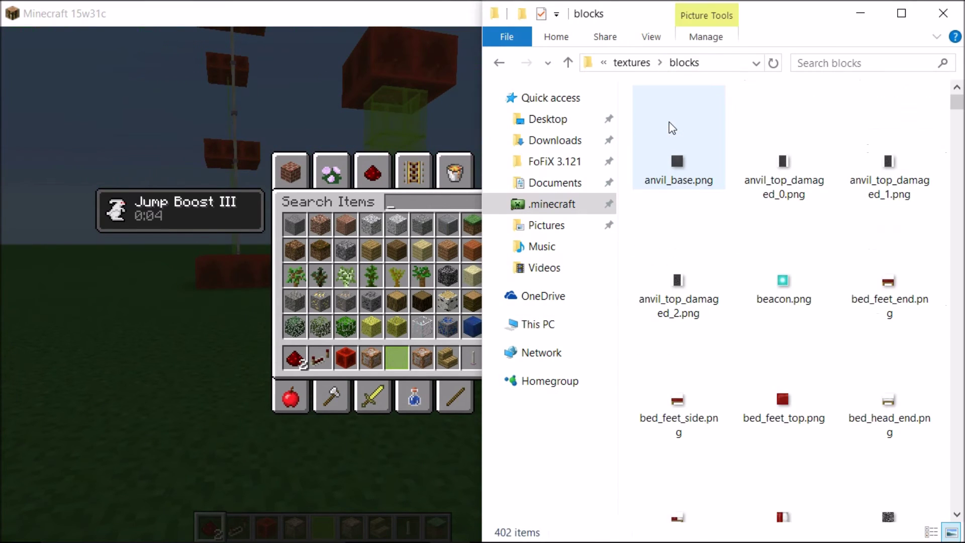
Return from the blocks texture folder to the 1.9.0 pack's assets/minecraft folder
click(499, 63)
click(499, 63)
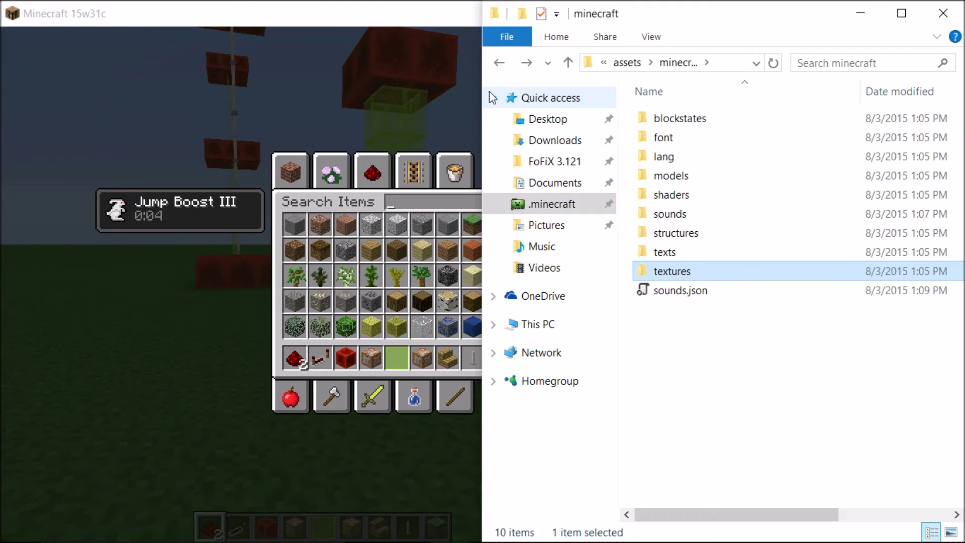
click(303, 23)
click(715, 17)
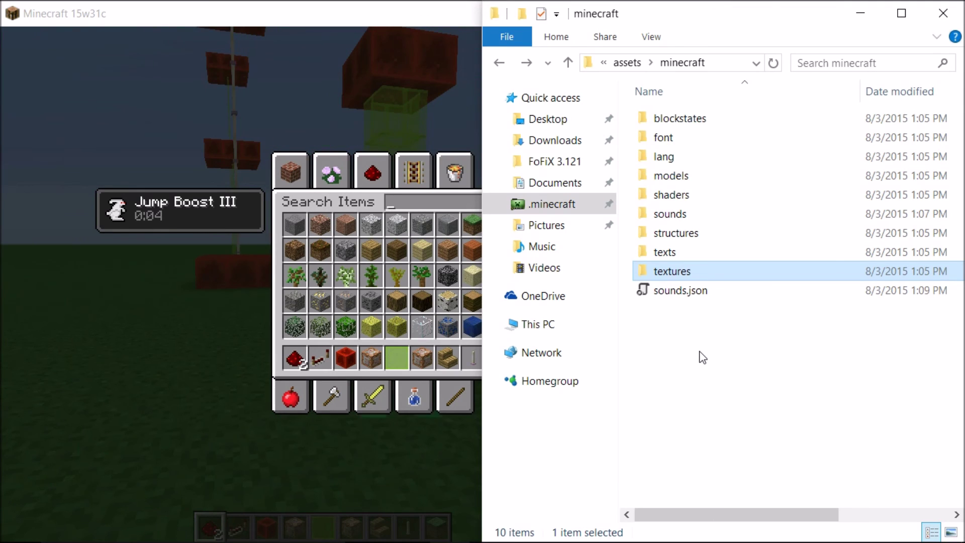
Go up from the assets/minecraft folder through the NewTheDefault Pack 1.9.0 root to the resourcepacks folder
click(500, 64)
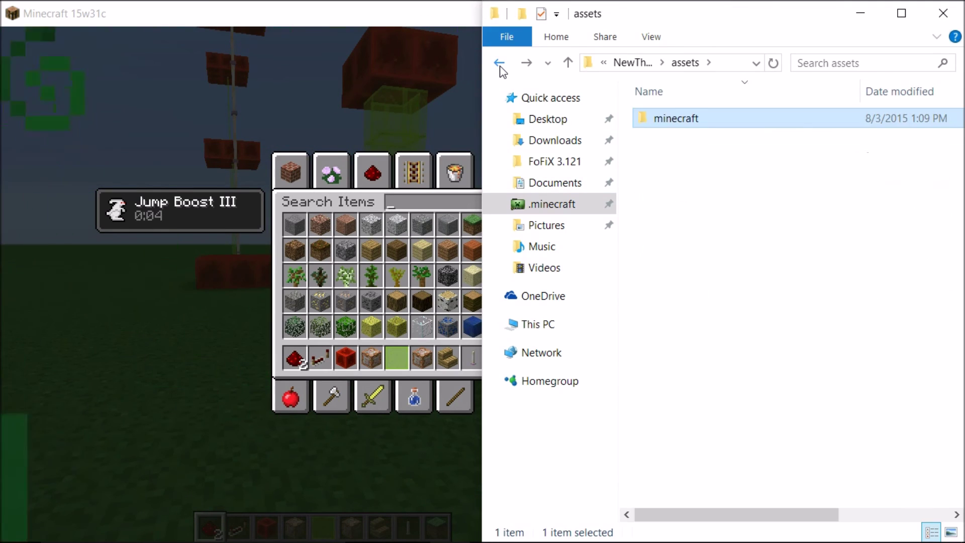
click(500, 64)
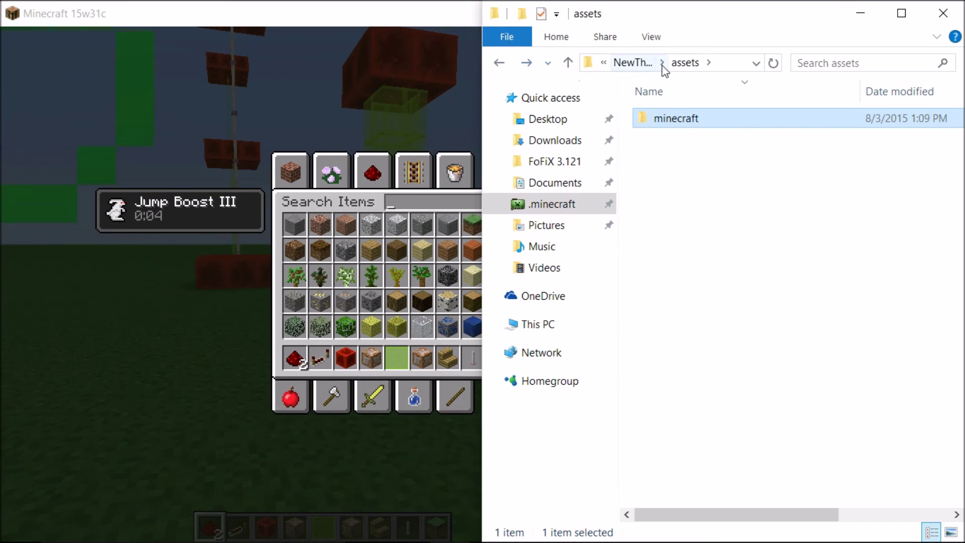
click(628, 64)
click(603, 64)
click(603, 64)
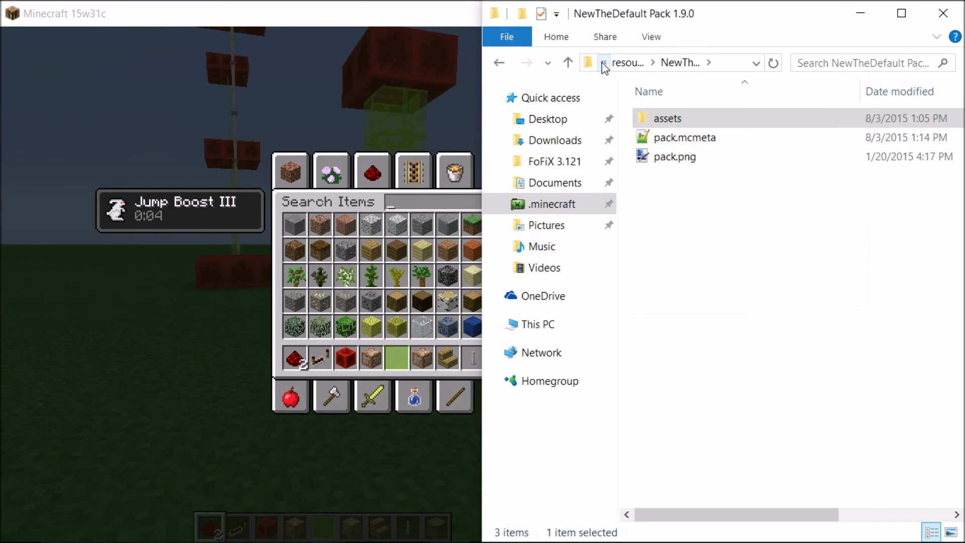
click(624, 64)
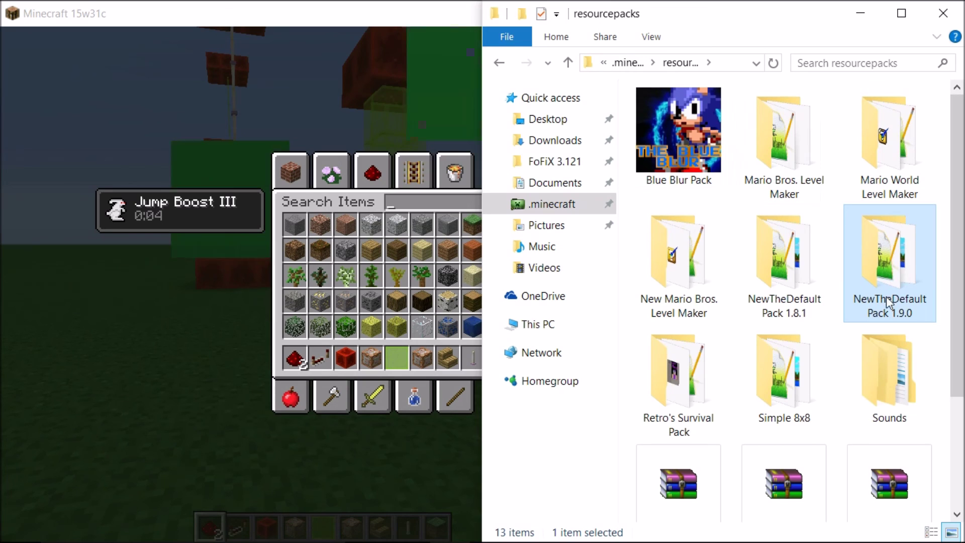
Look through the resourcepacks folder and view the WinRAR and 7-Zip options for Retro's Survival Pack.zip without extracting it
scroll(872, 302, down, 3)
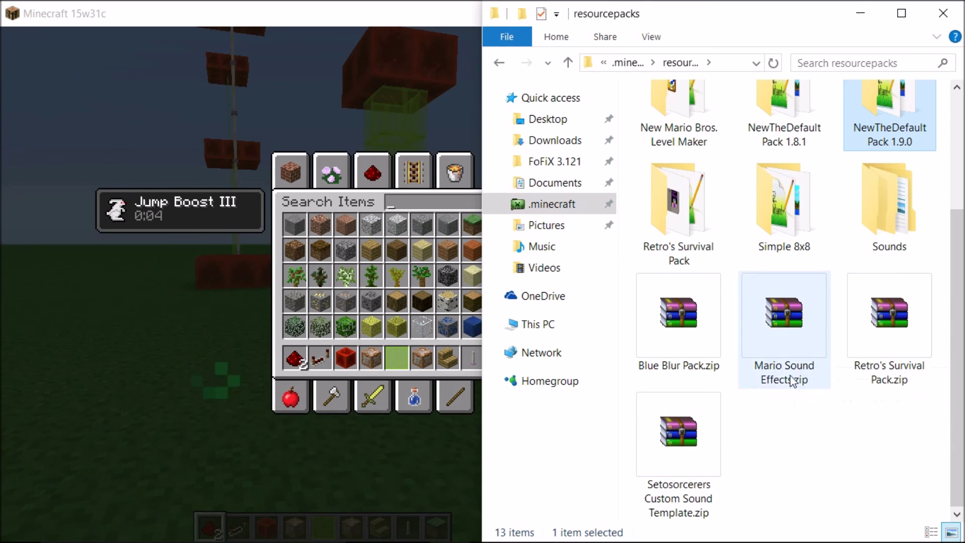
scroll(836, 281, up, 3)
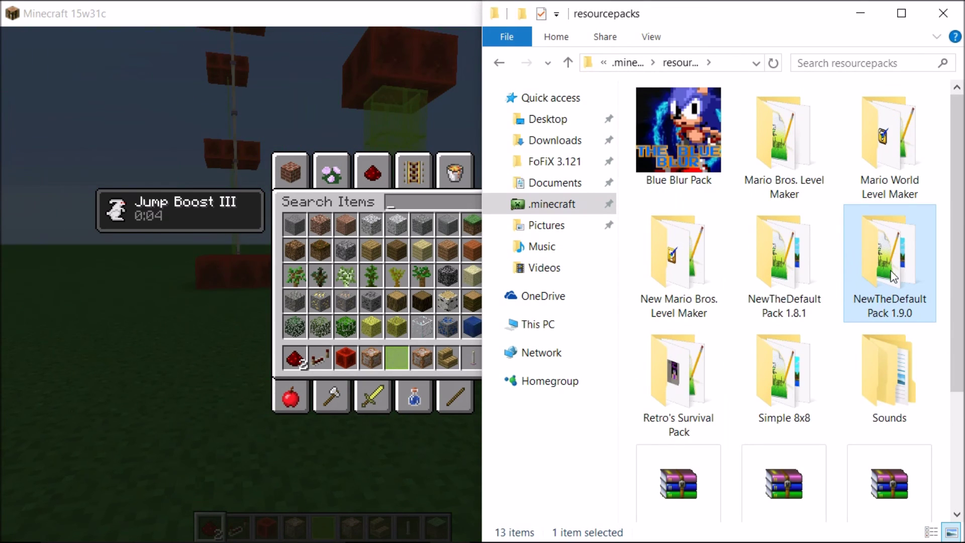
scroll(853, 422, down, 3)
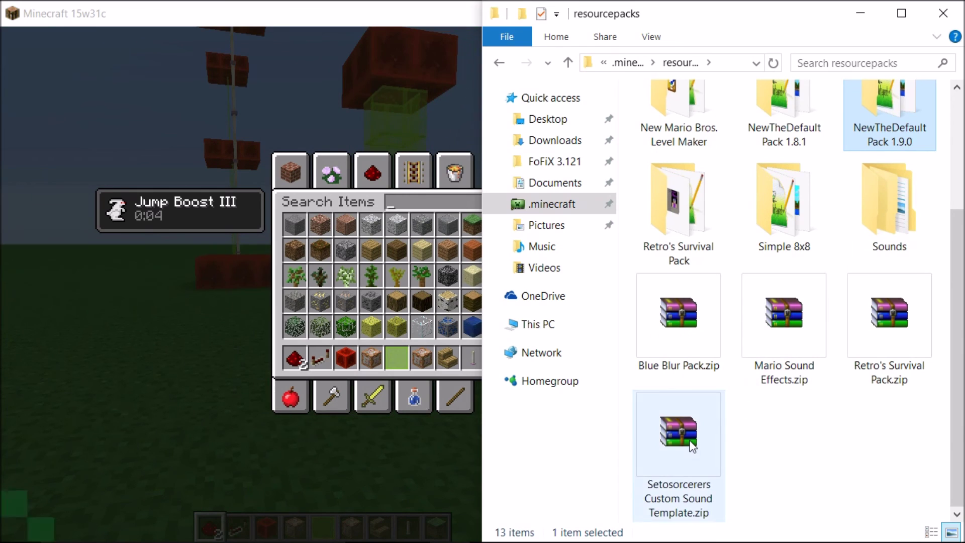
click(641, 436)
right_click(641, 436)
click(919, 338)
click(917, 337)
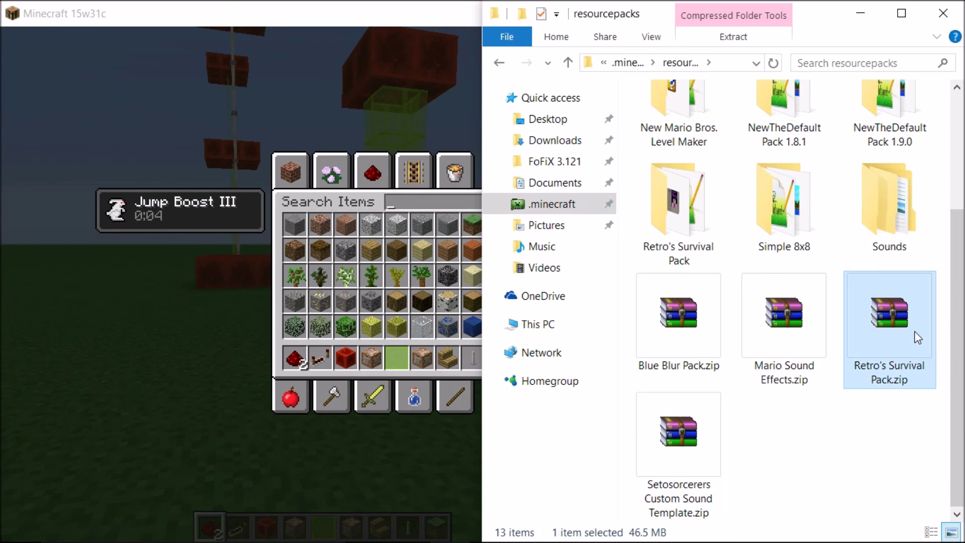
right_click(917, 338)
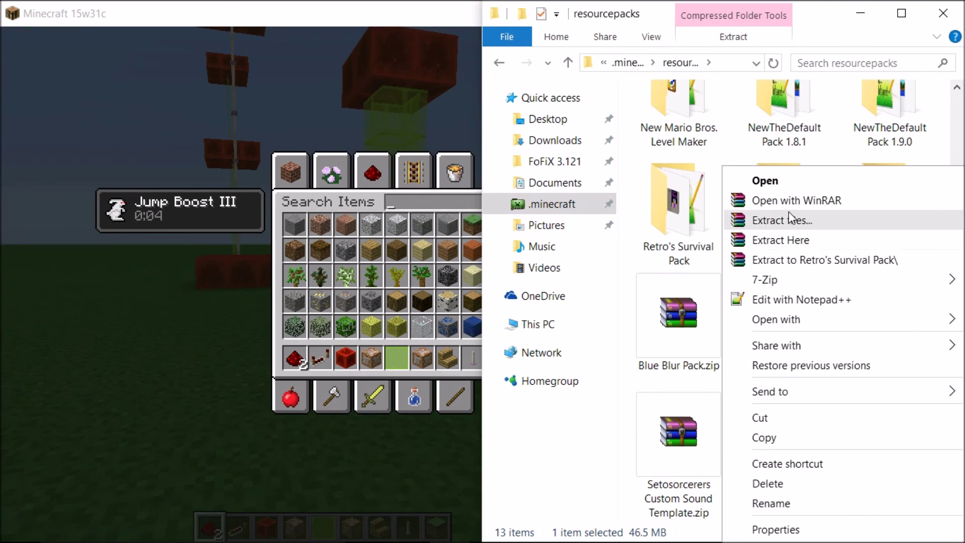
mouse_move(793, 287)
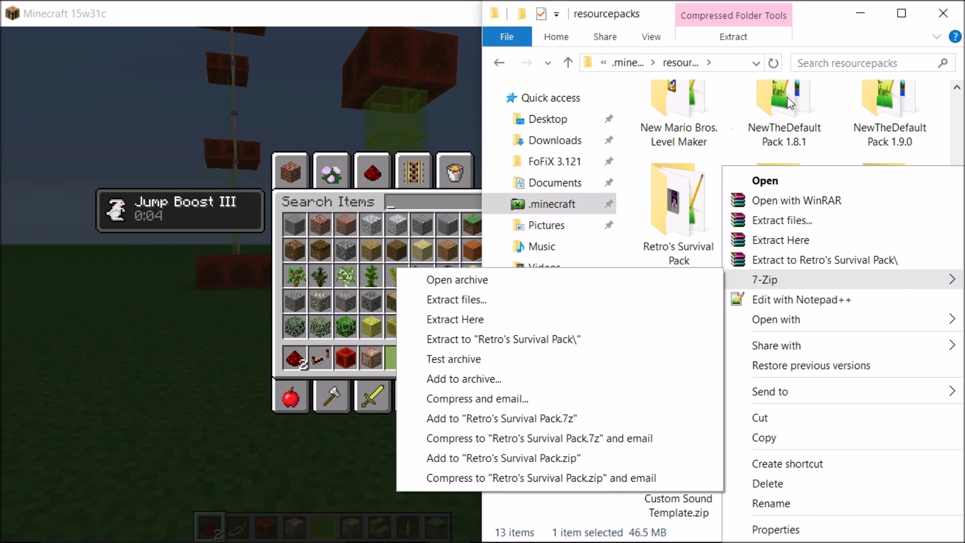
click(831, 17)
scroll(910, 191, up, 3)
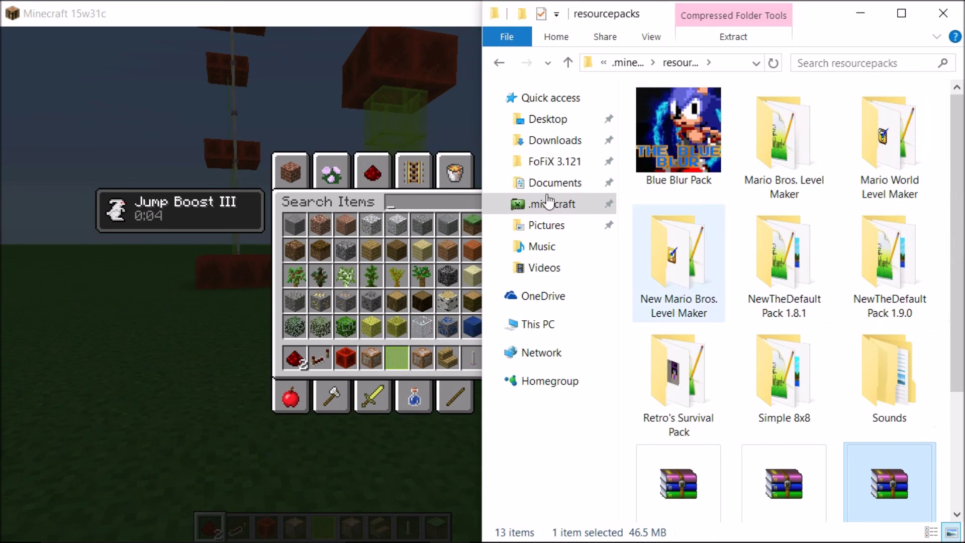
Switch back to the Minecraft 15w31c window with the creative inventory
click(132, 45)
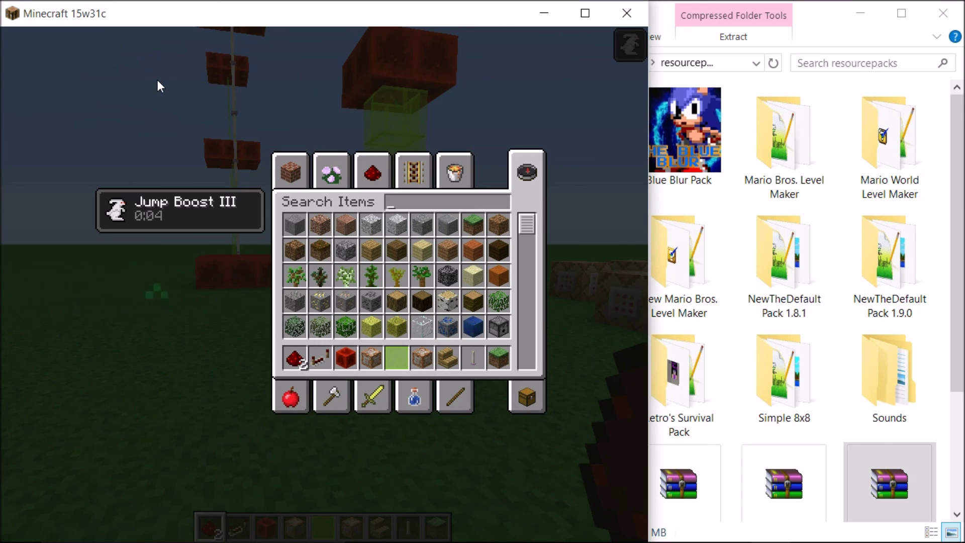